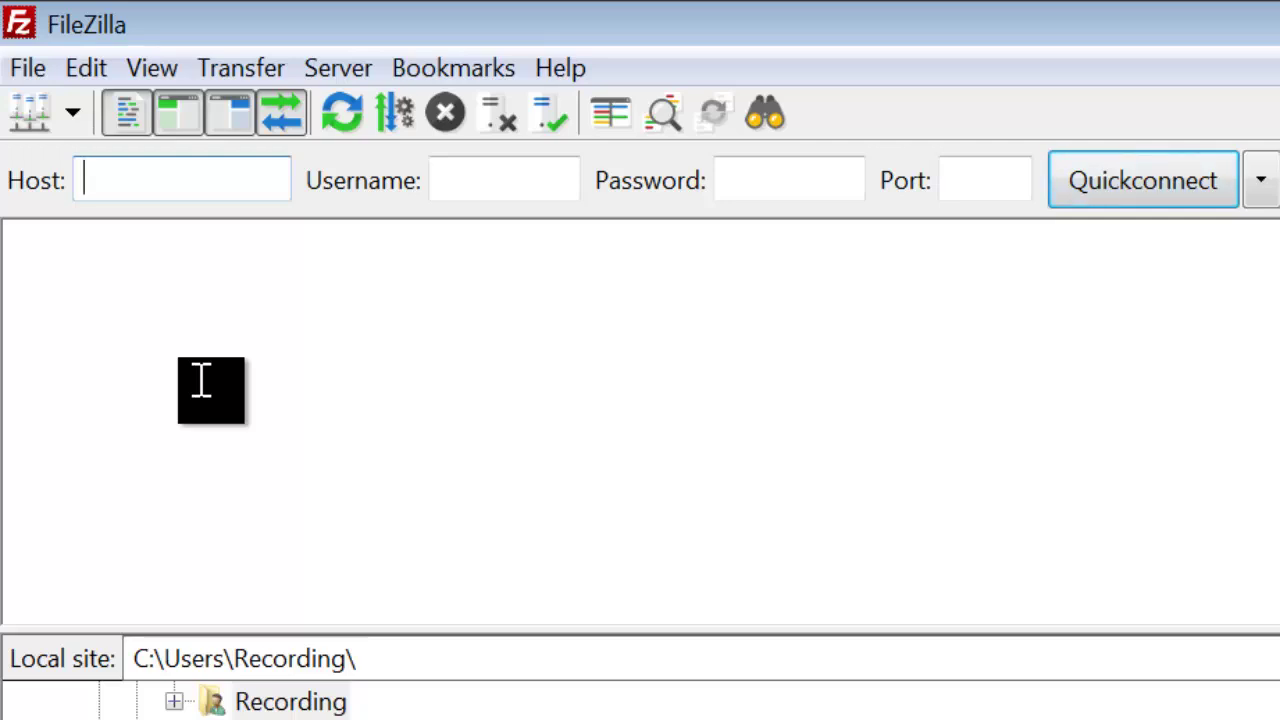
click(525, 187)
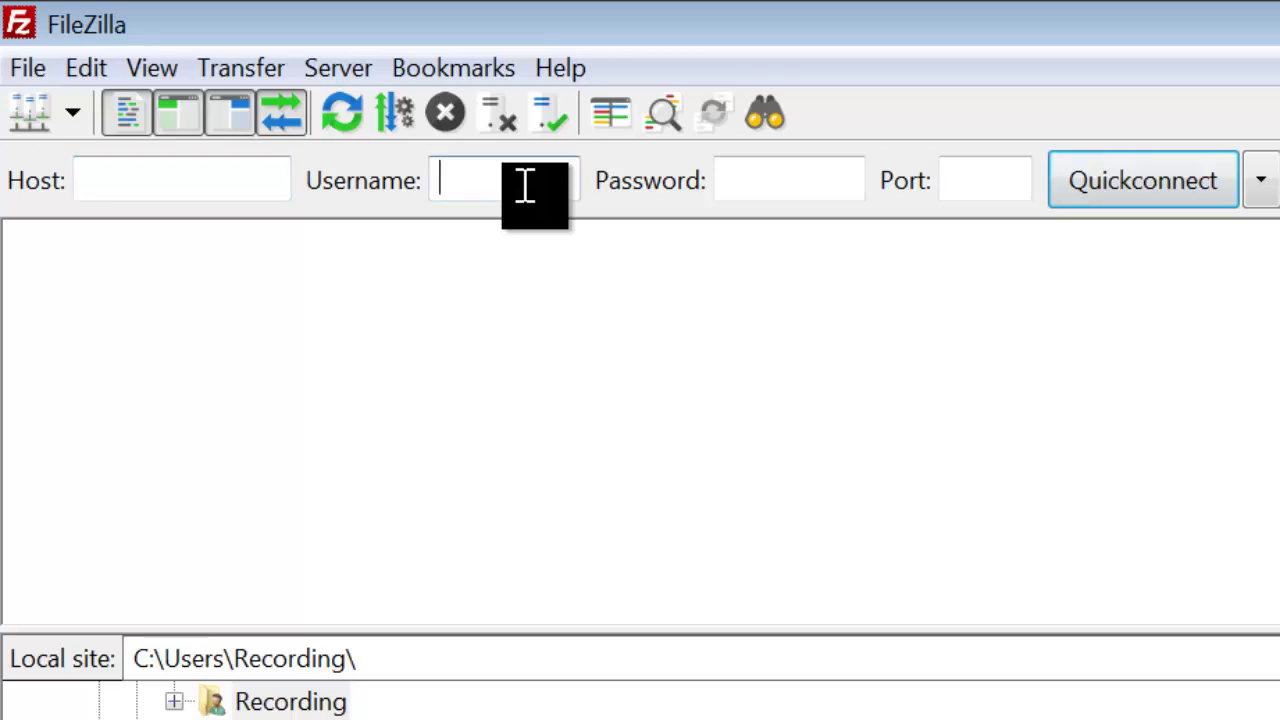
click(788, 182)
click(1012, 175)
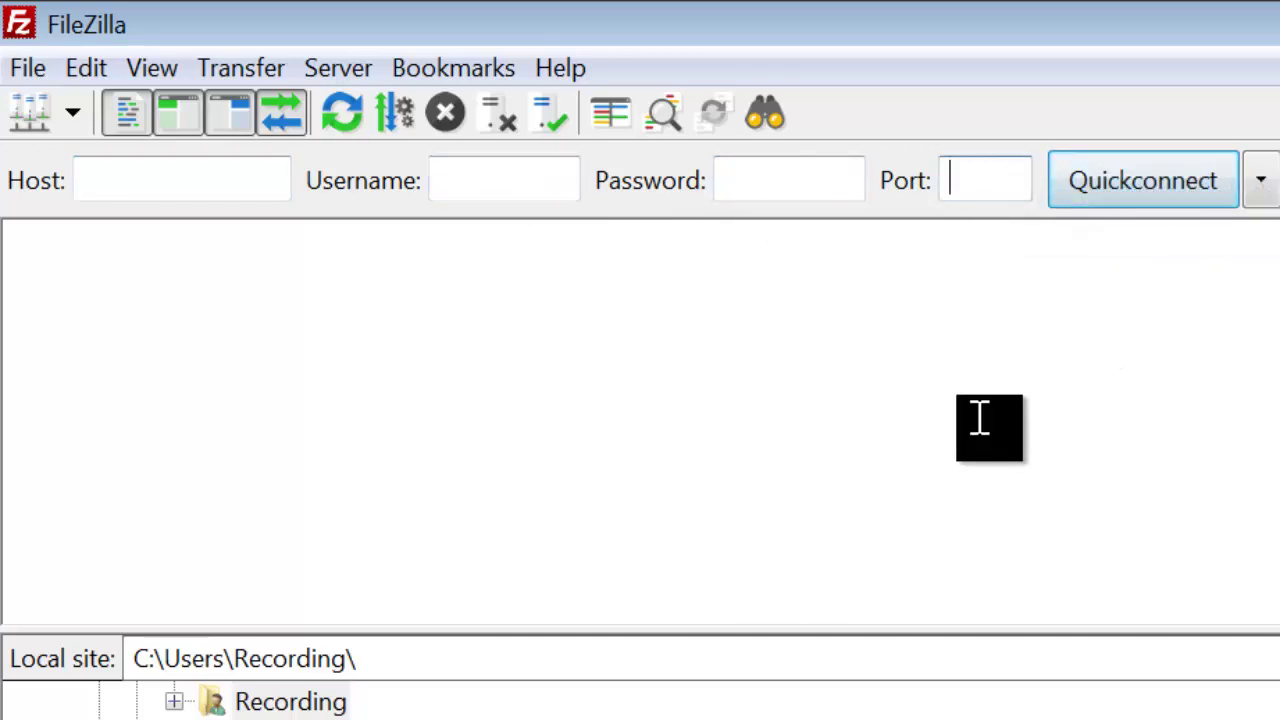
- Connect to the FTP server ftp.alltoptelugu.com with the account's username and password, and check the connection status log
click(169, 185)
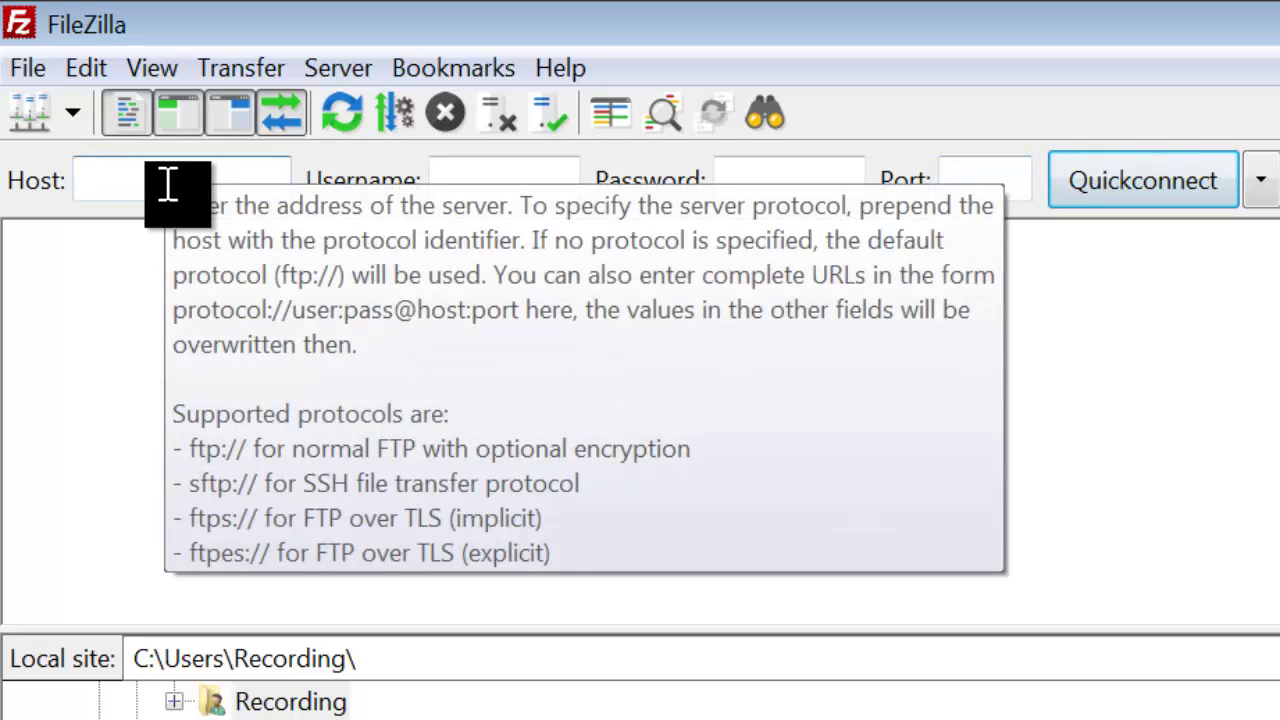
text(ftp)
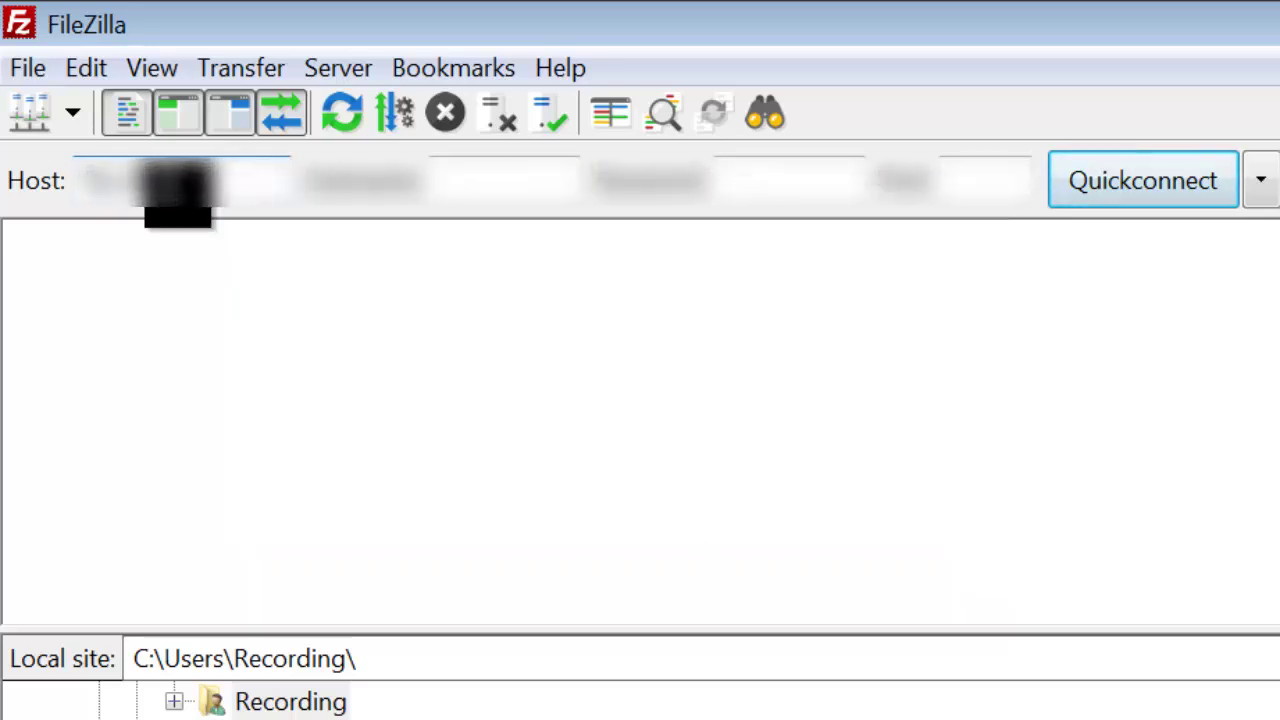
text(...)
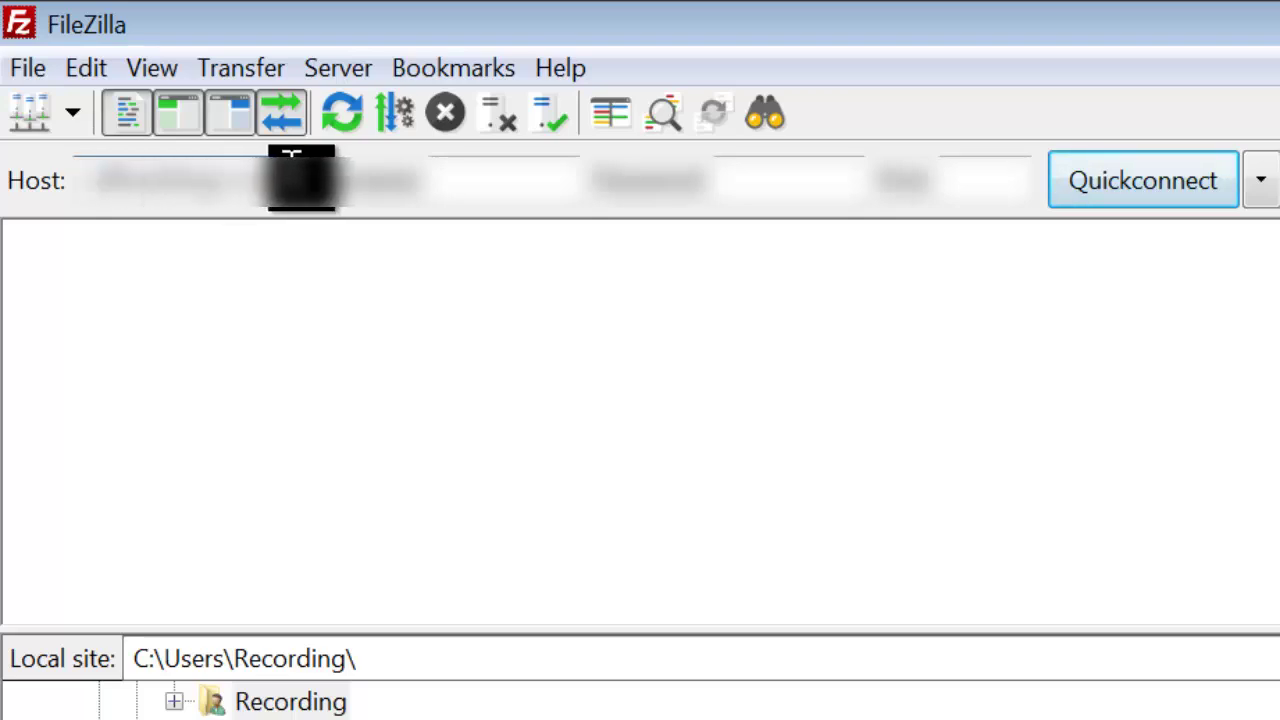
click(470, 182)
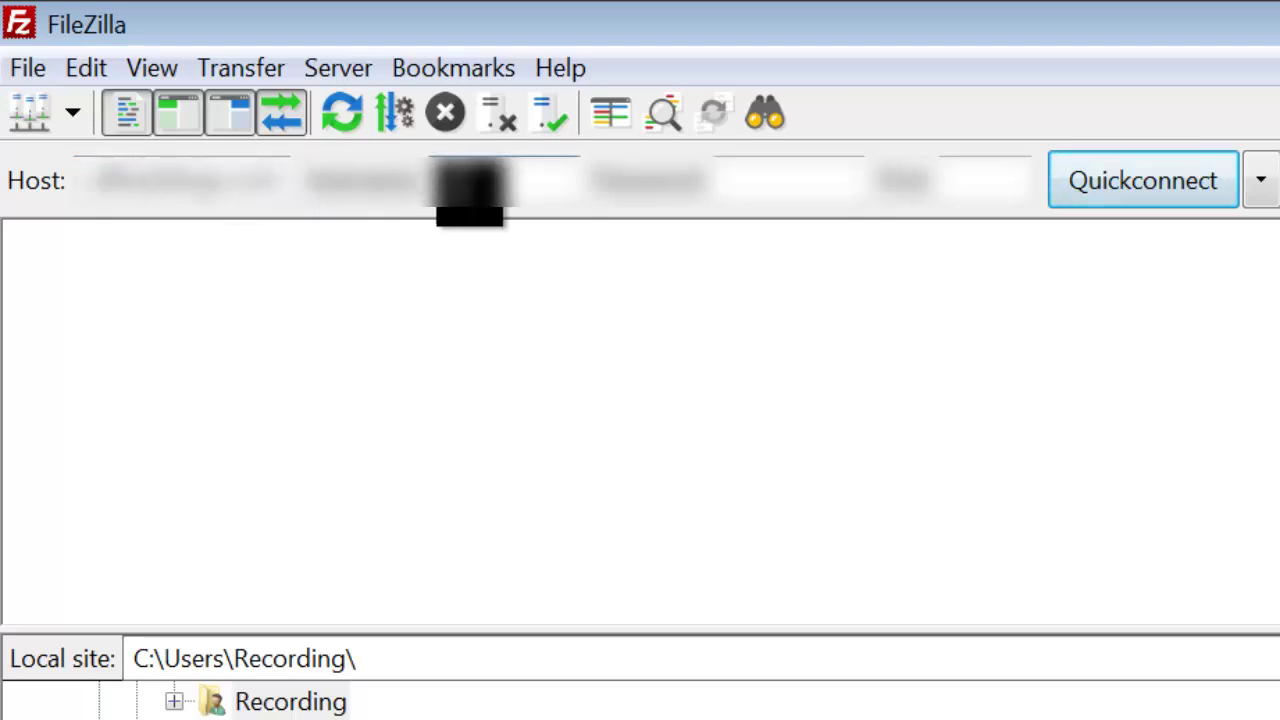
text(...)
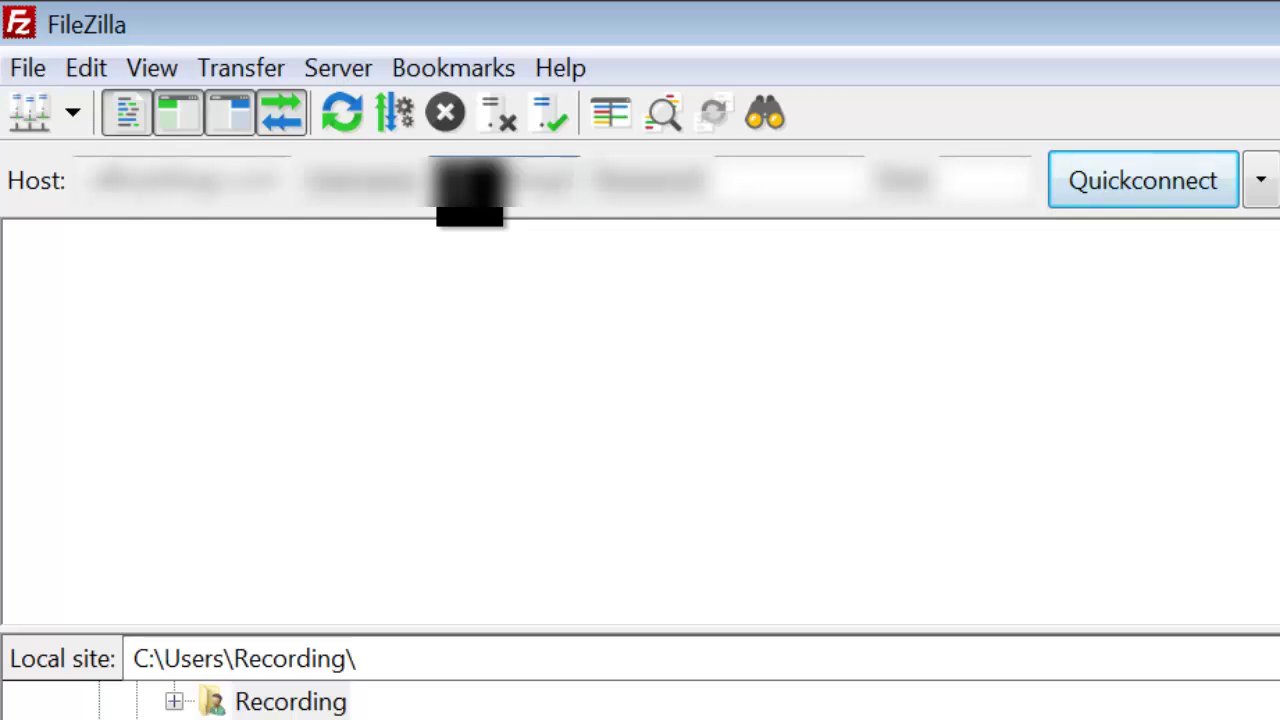
text(...)
key(Tab)
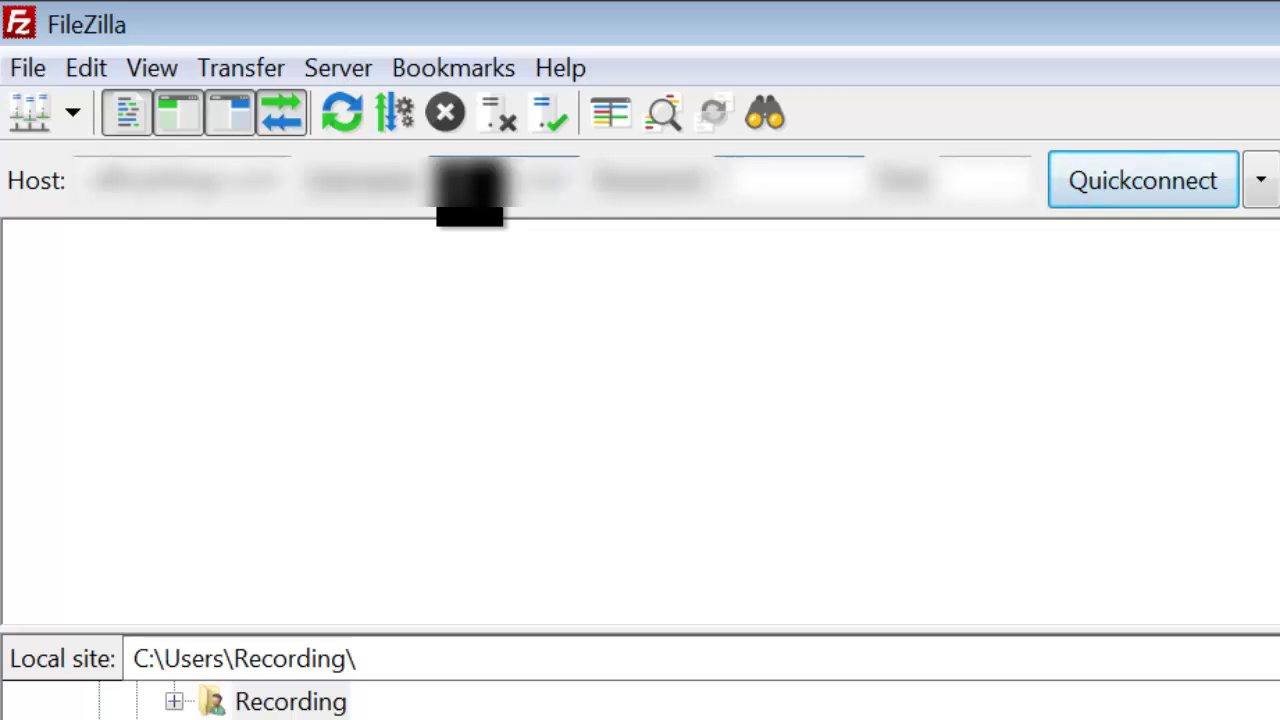
key(ctrl+v)
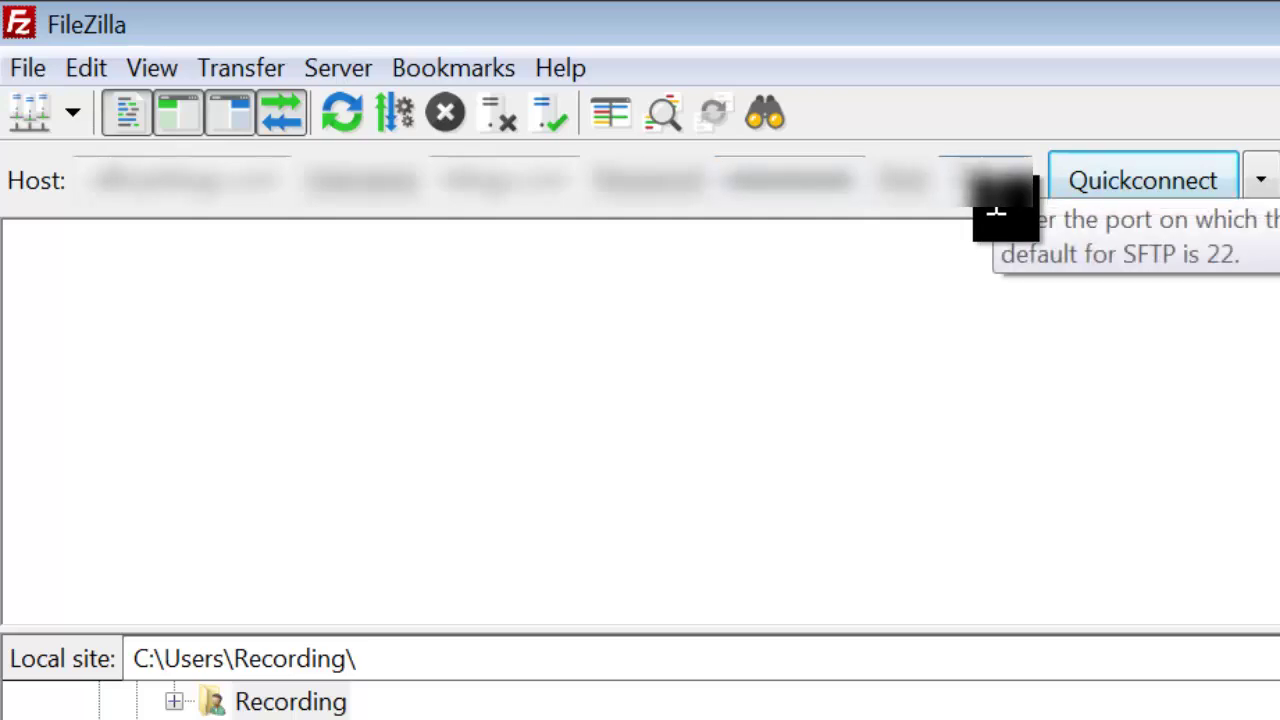
click(1207, 189)
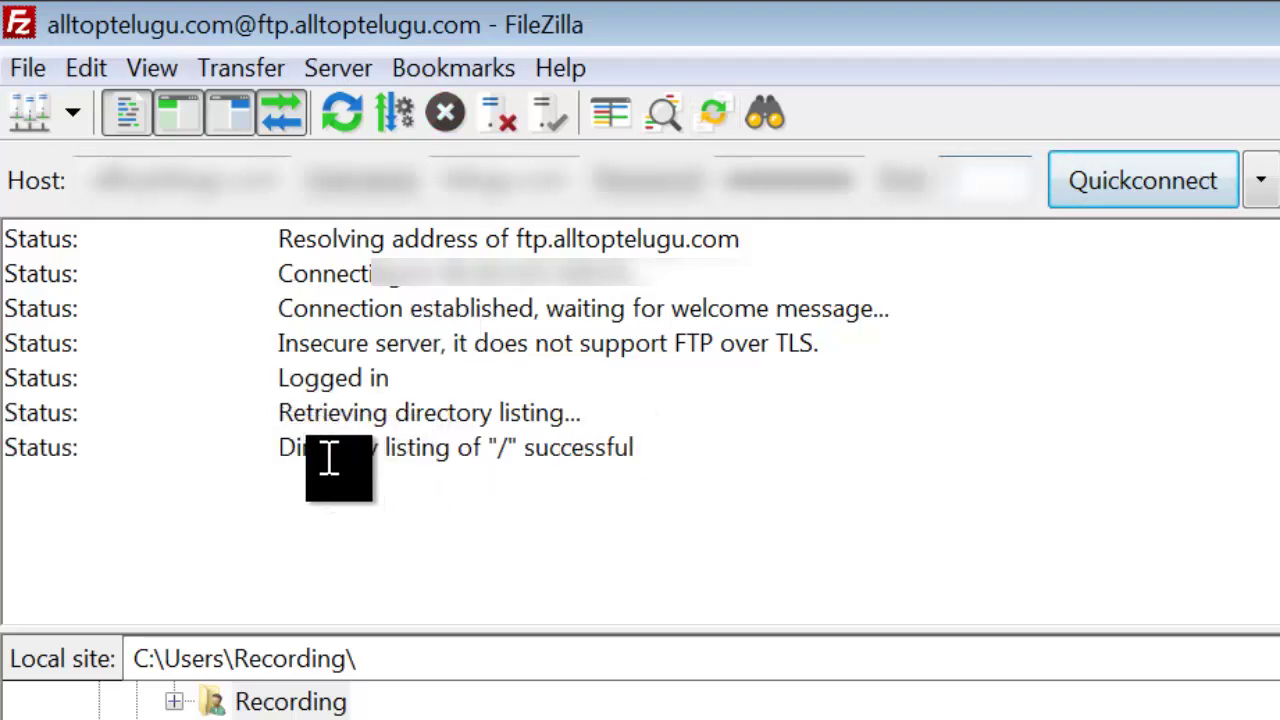
drag(279, 448, 659, 441)
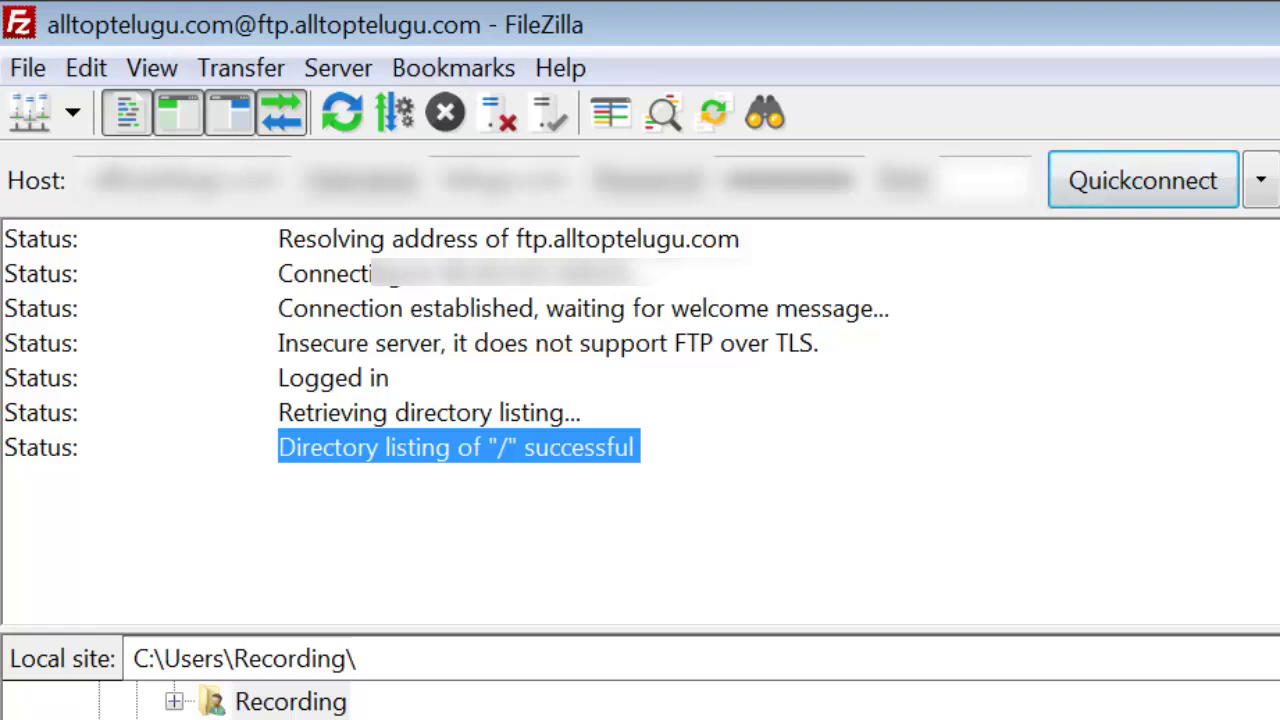
scroll(640, 701, up, 4)
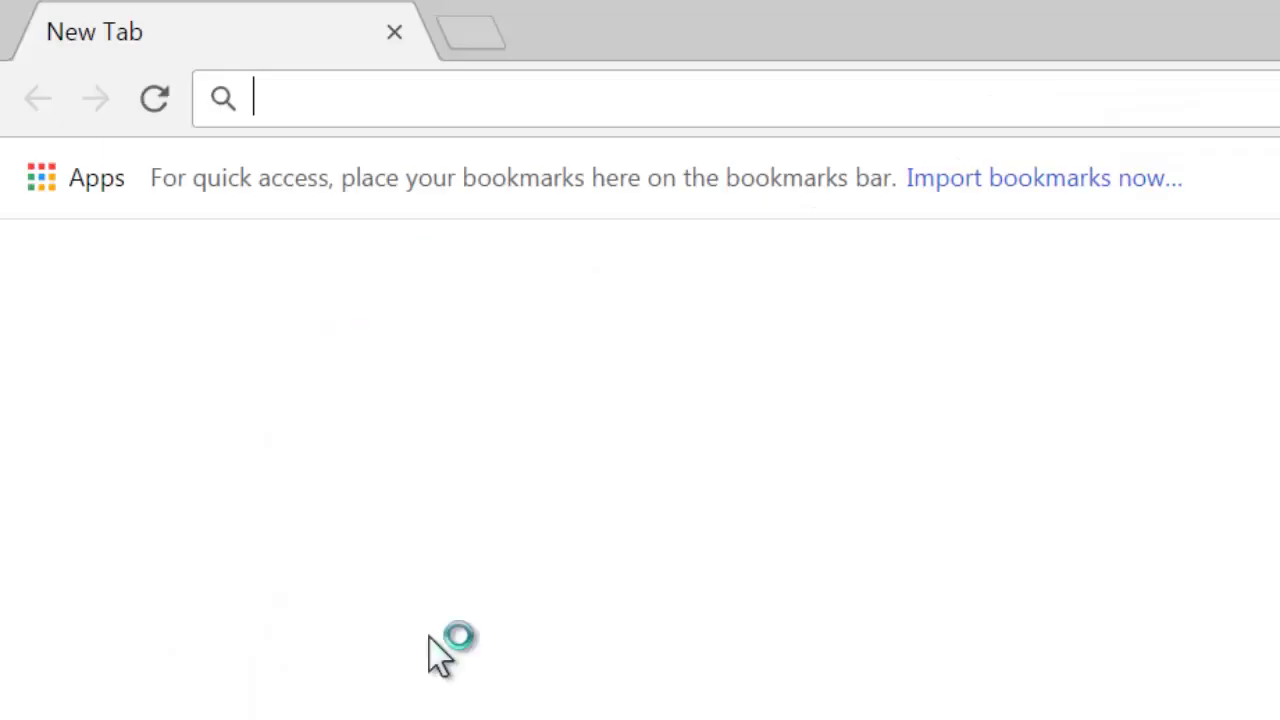
- Switch to Chrome, search Google for "wordpress download" and open the WordPress.org download page
text(google.com)
key(Return)
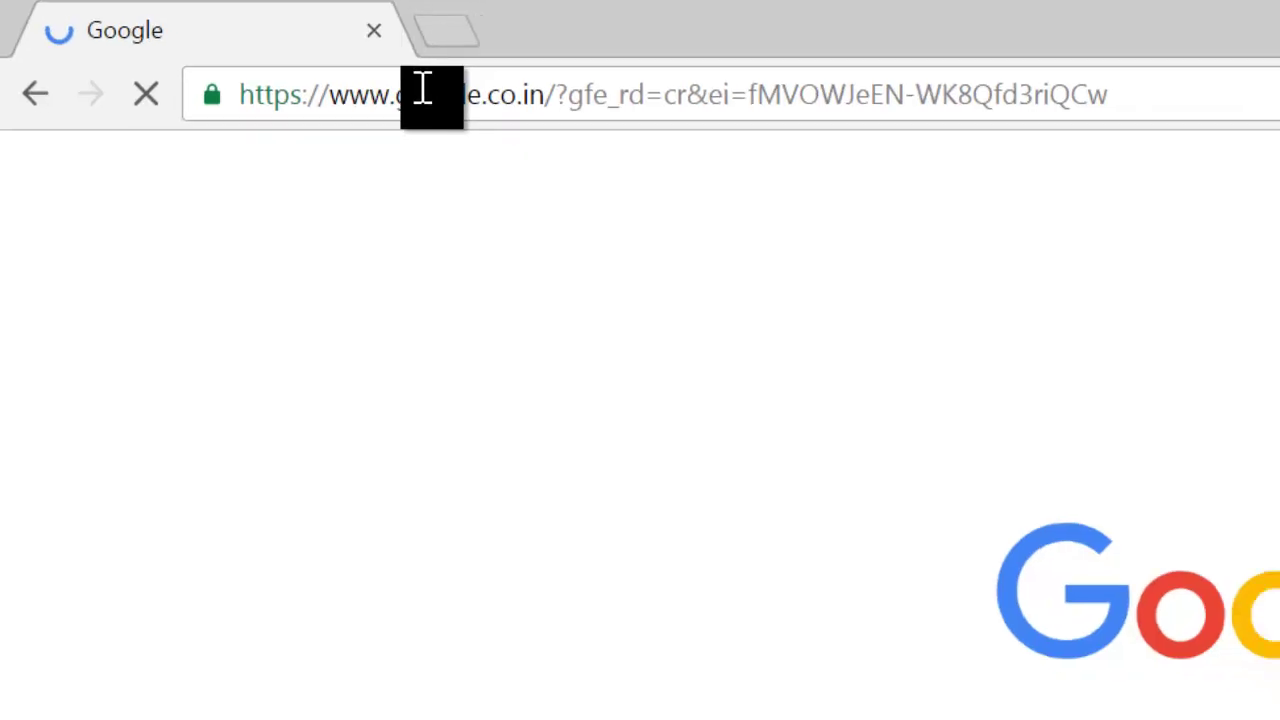
text(wordpress)
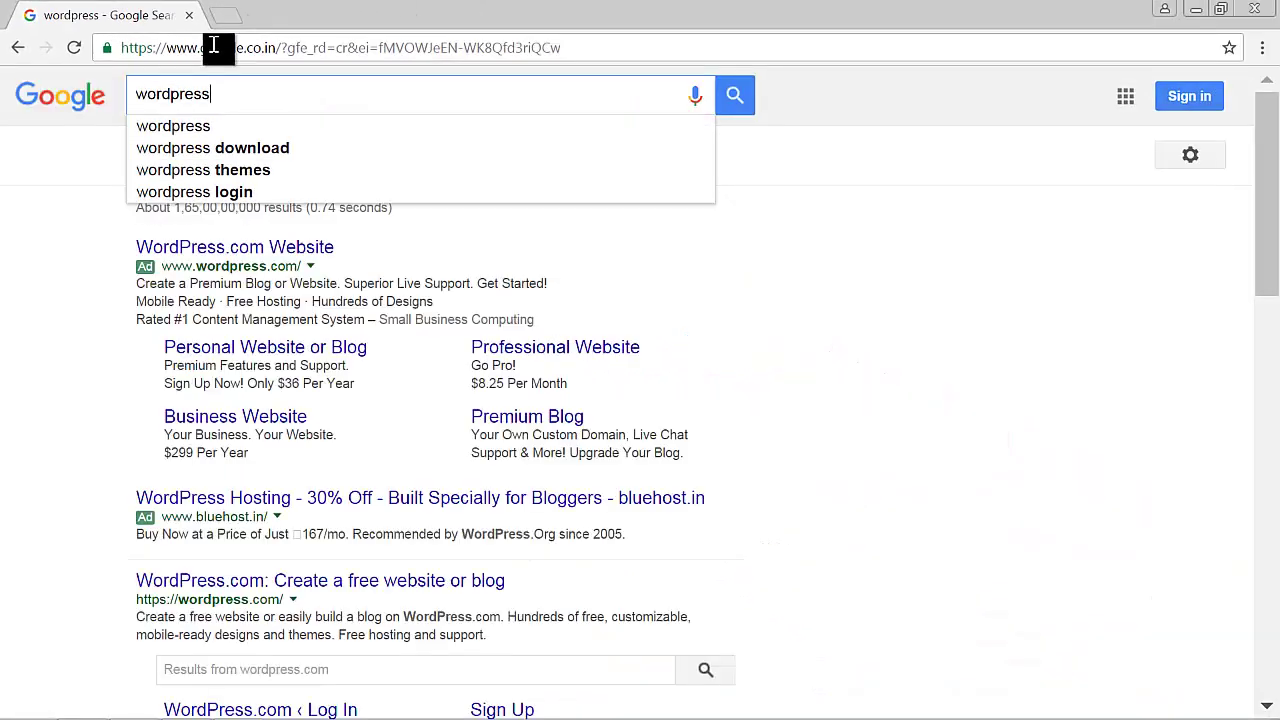
key(Down)
key(Down)
key(Return)
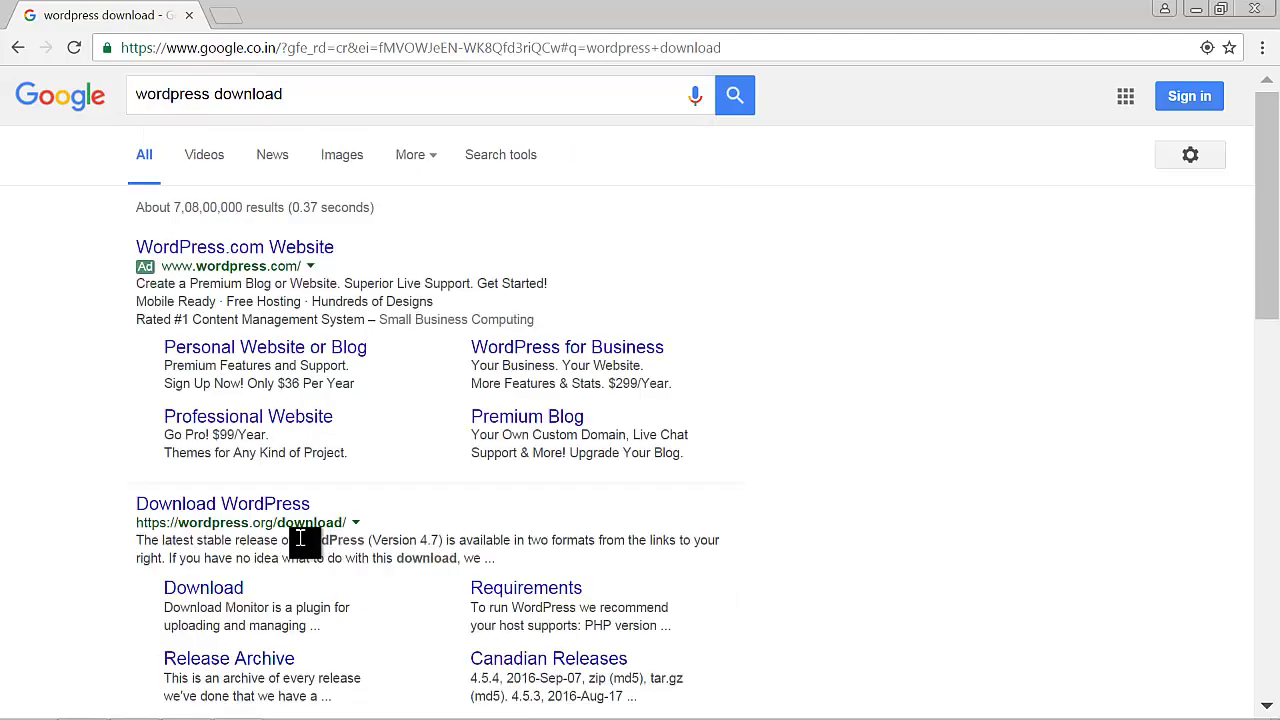
click(265, 508)
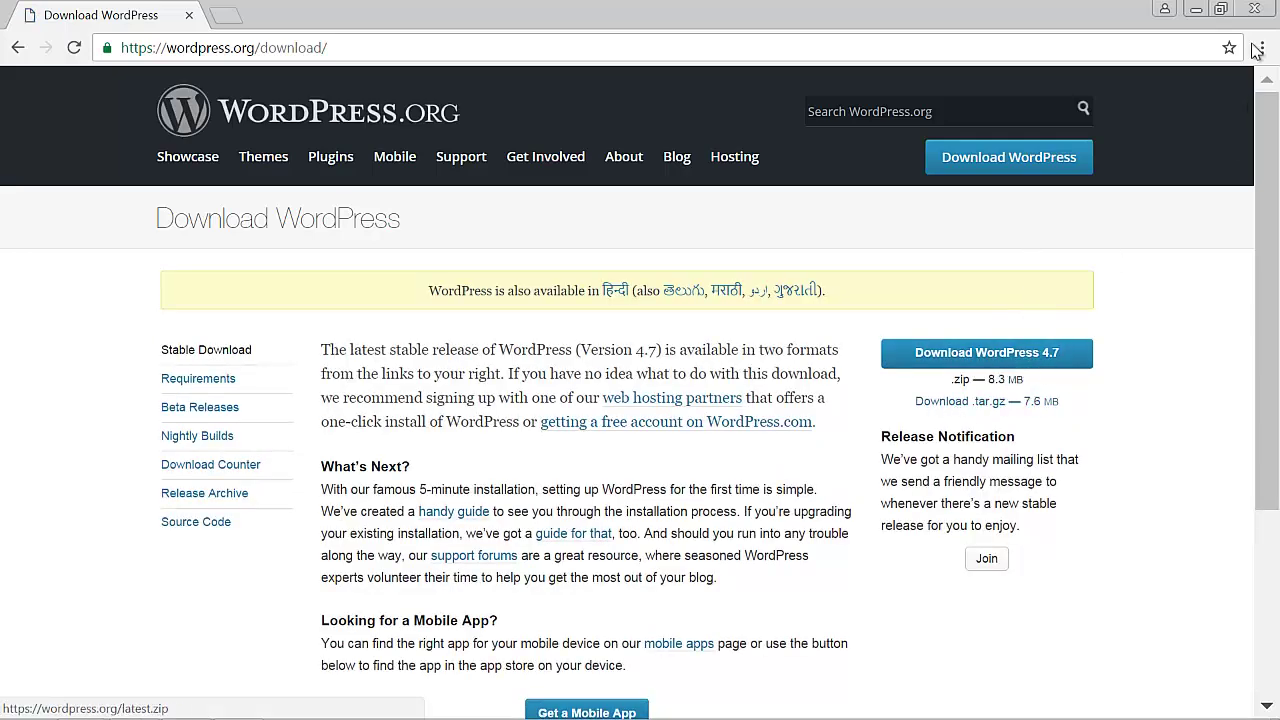
- In a new browser tab, search Google for "astrum theme" and open the Astrum theme's page on ThemeForest
click(222, 18)
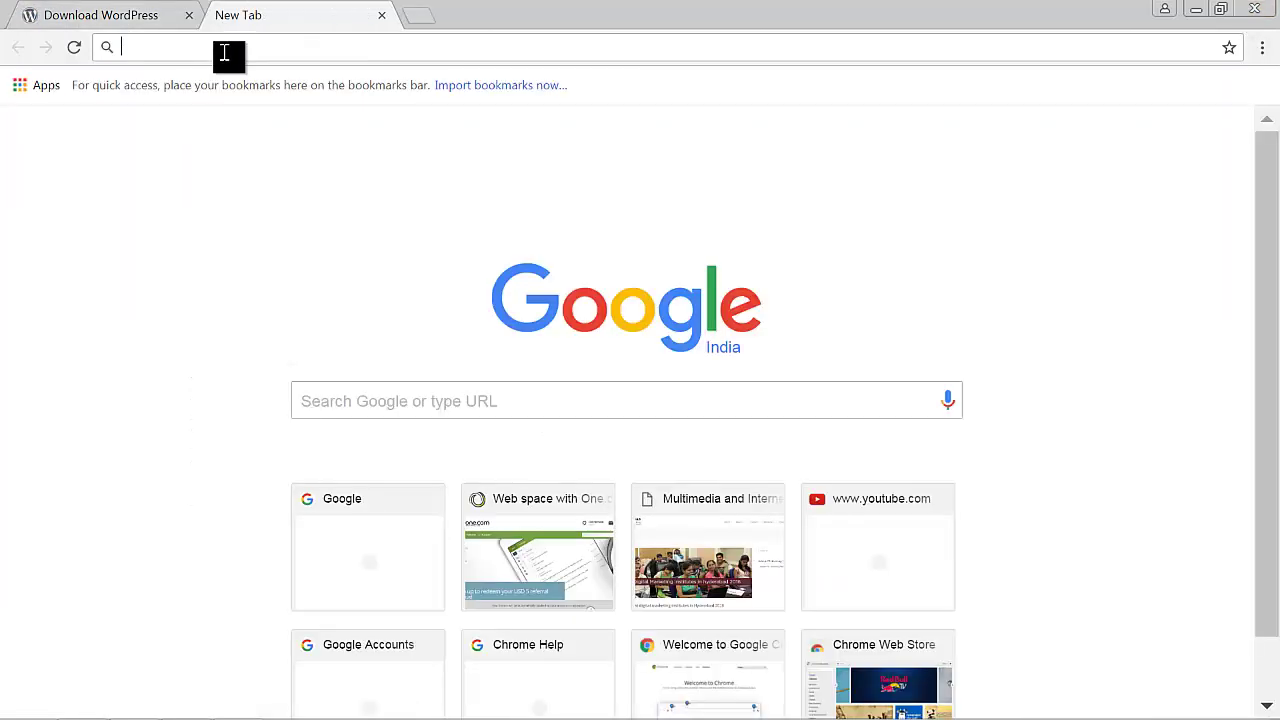
text(go)
key(Return)
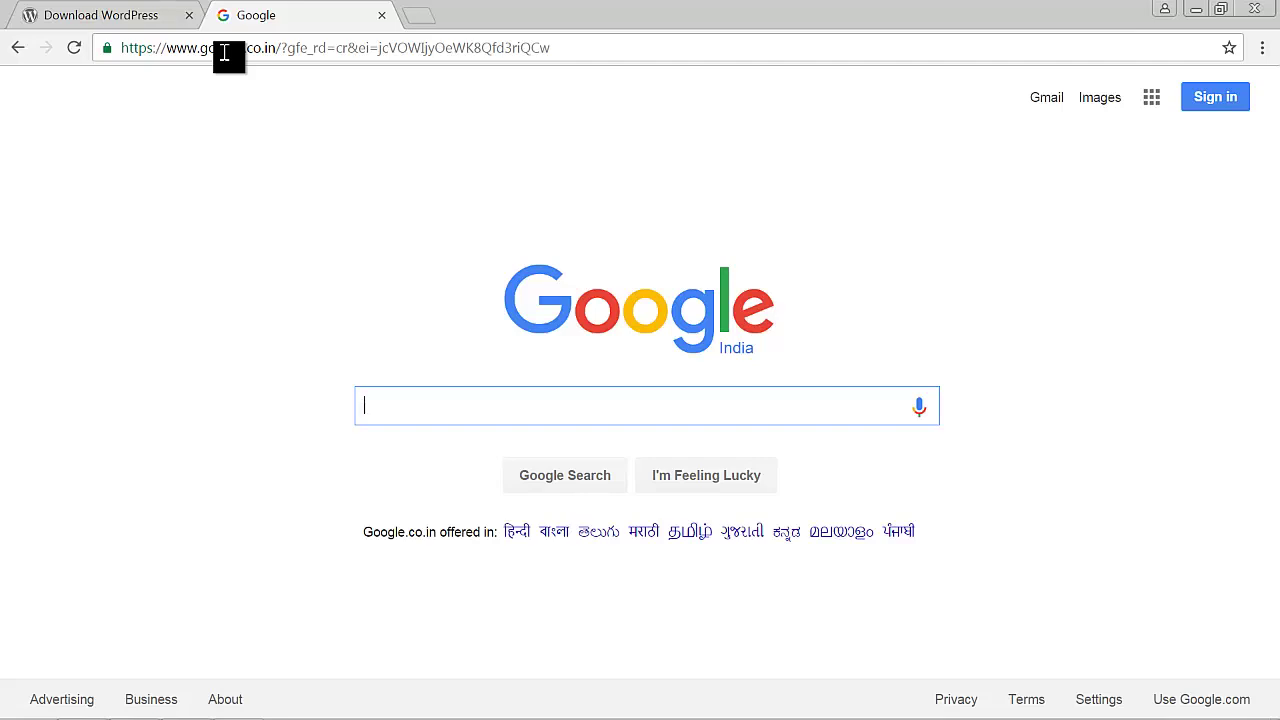
text(astru)
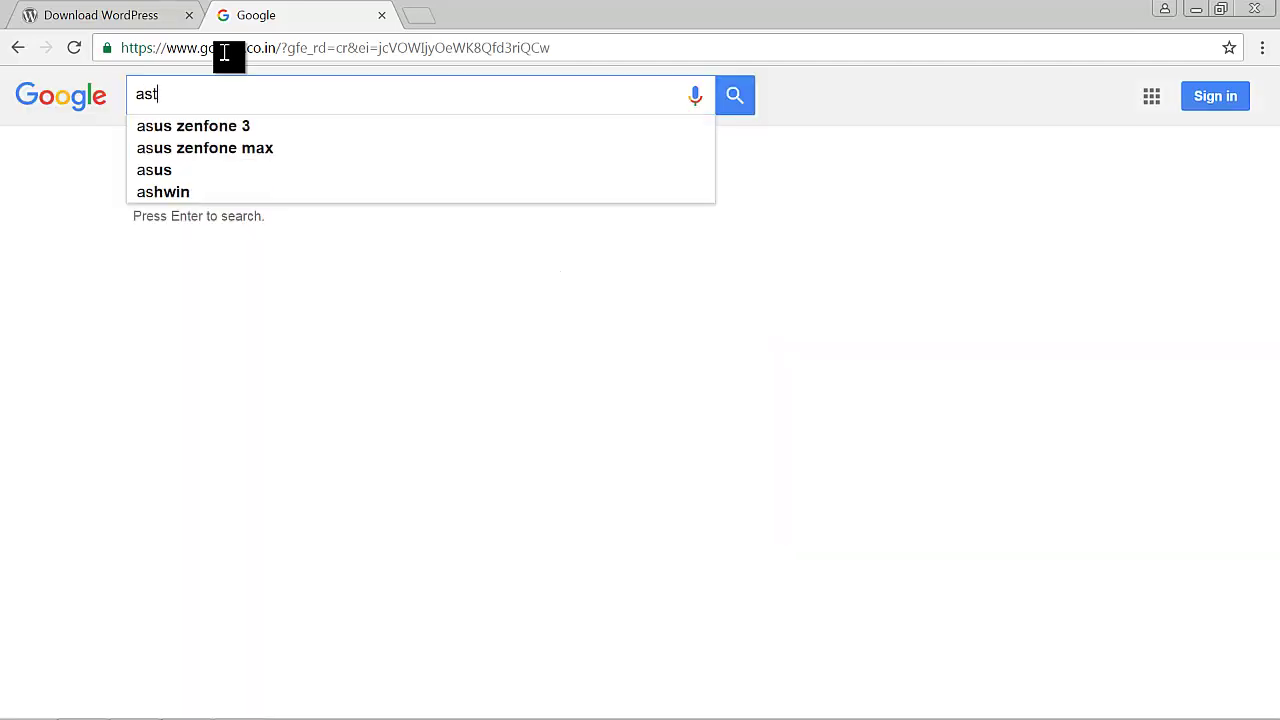
text(m the)
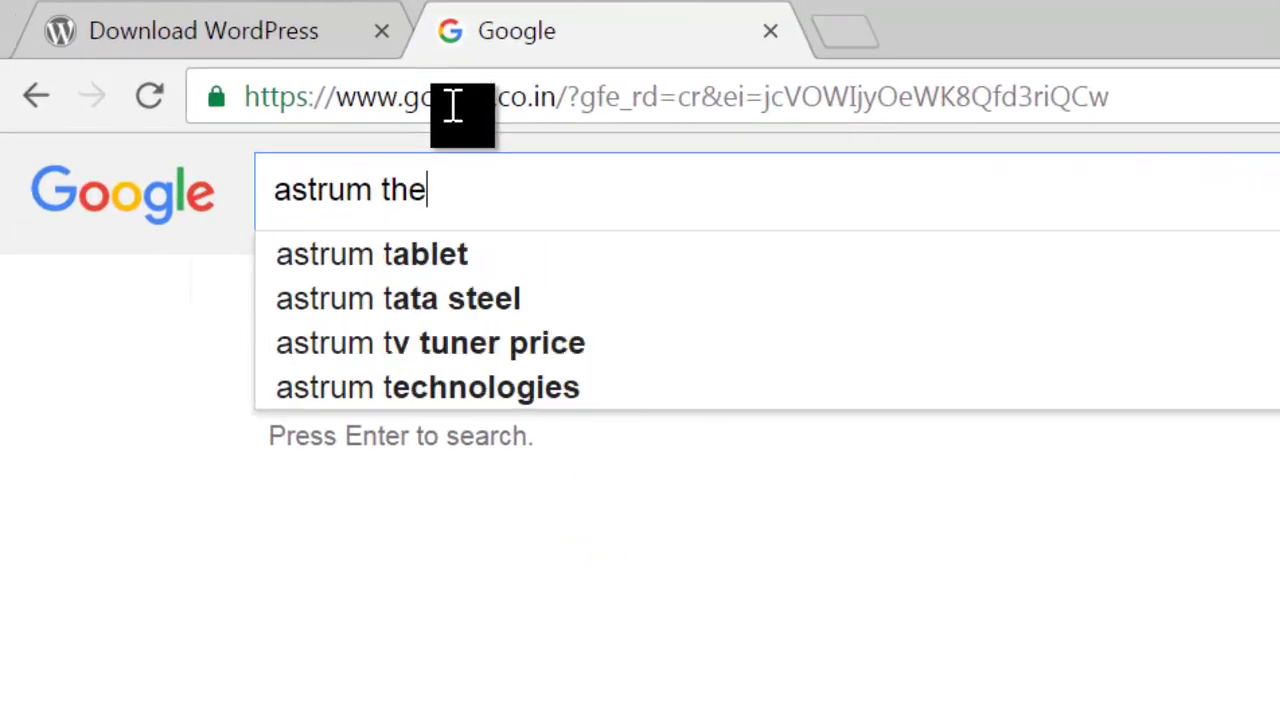
text(me)
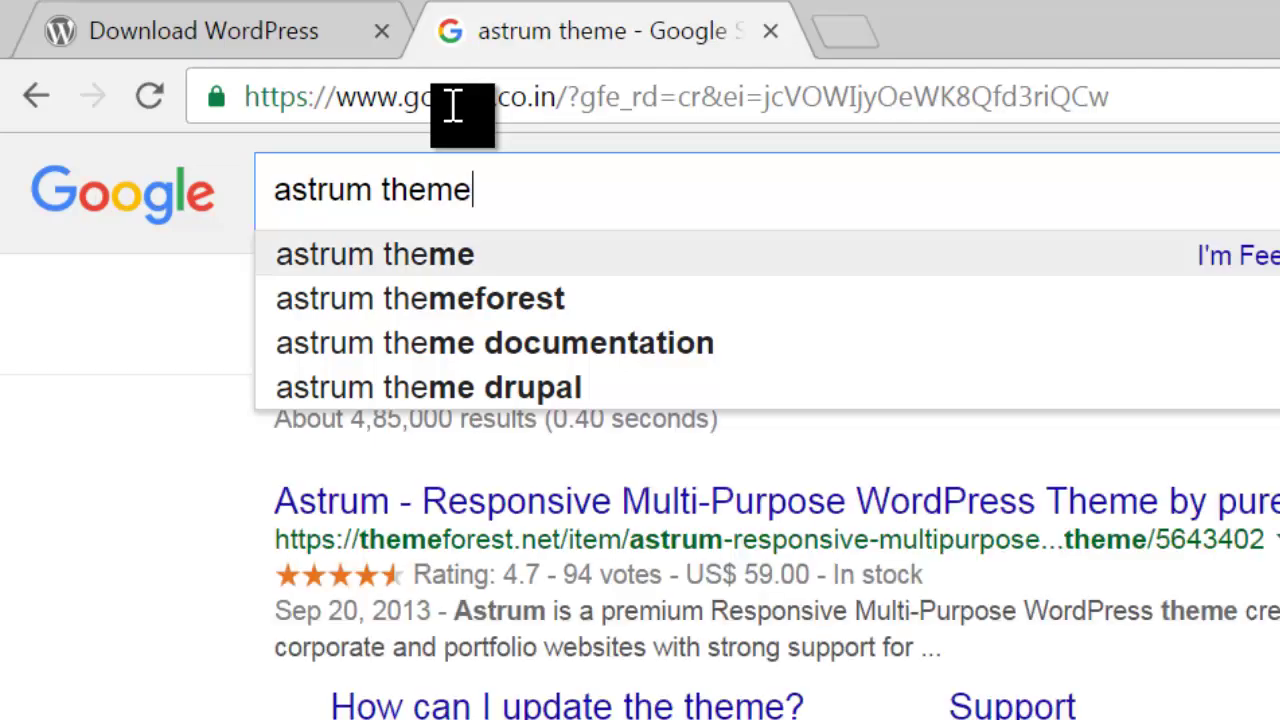
key(Return)
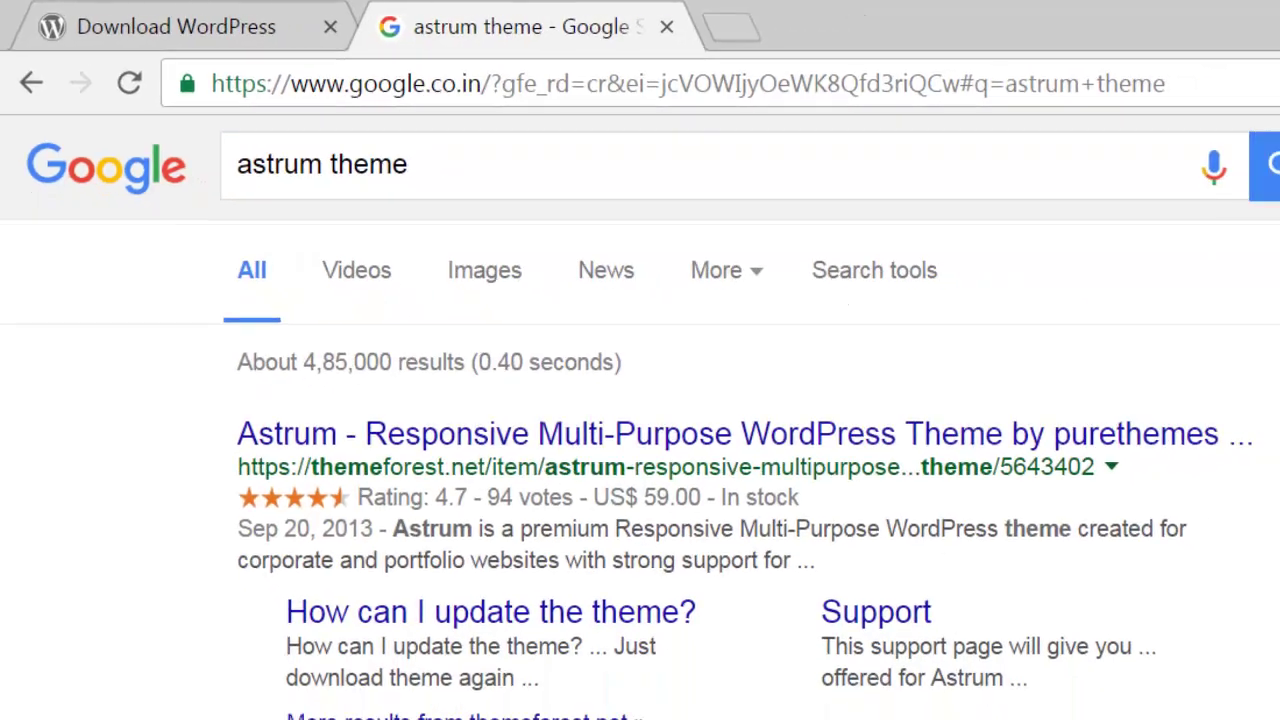
click(240, 249)
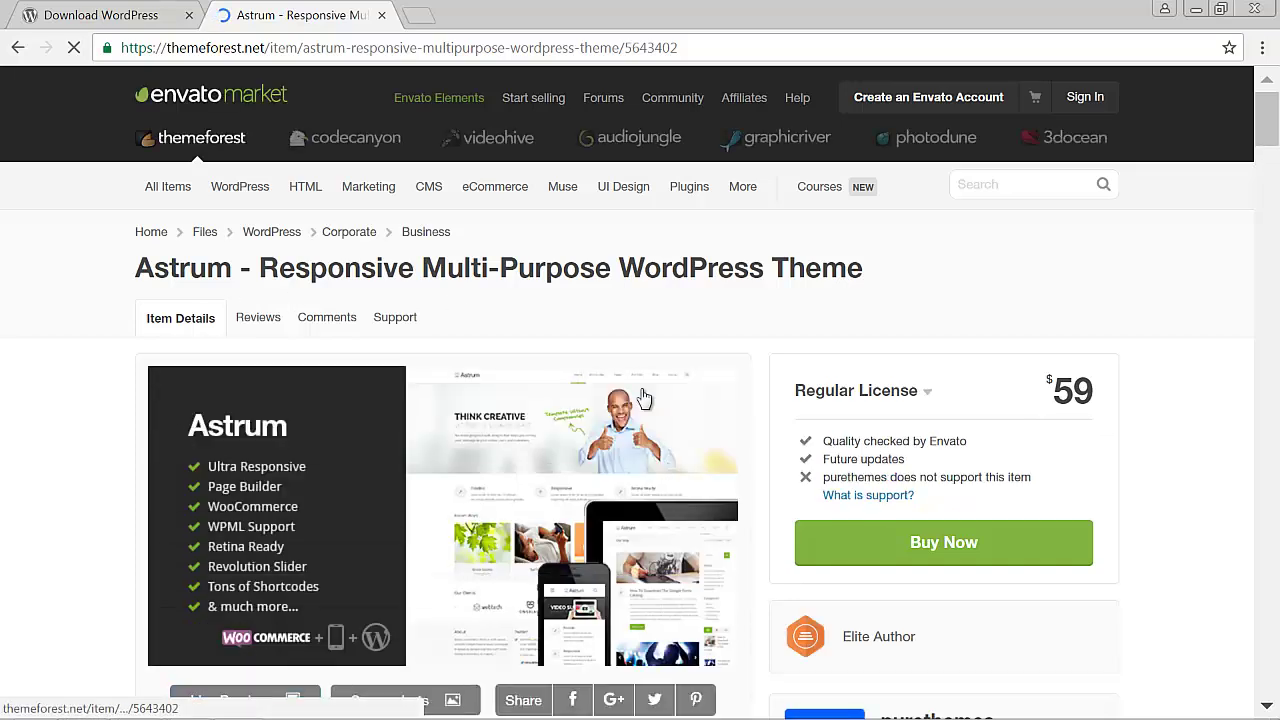
double_click(1078, 395)
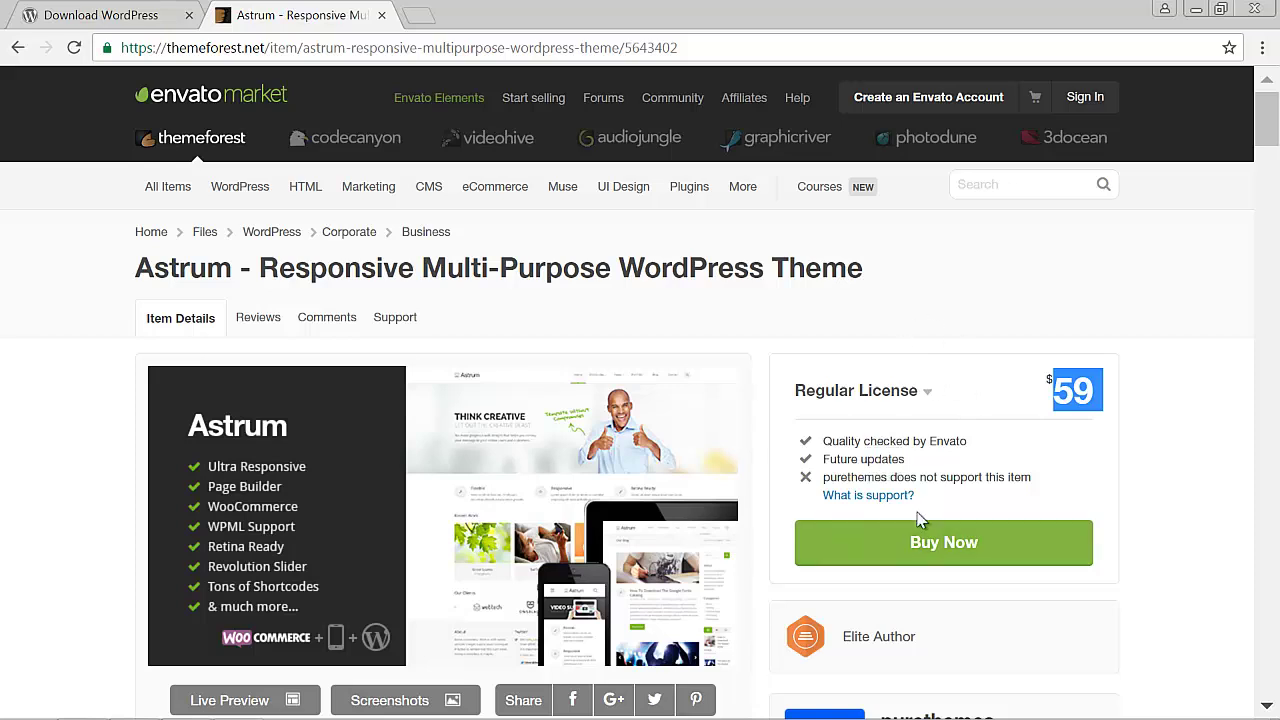
- Sign in to Envato from the Astrum theme page with the account's username and password, and view the purchased license
click(1084, 97)
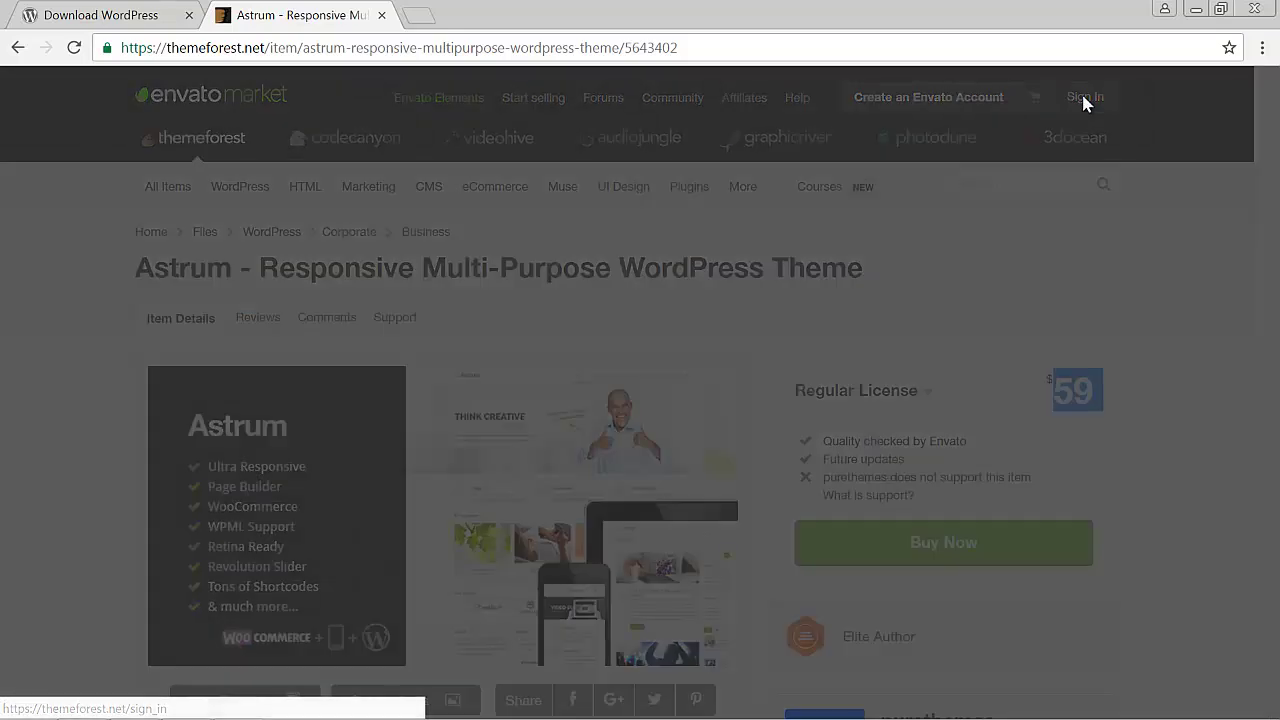
click(550, 358)
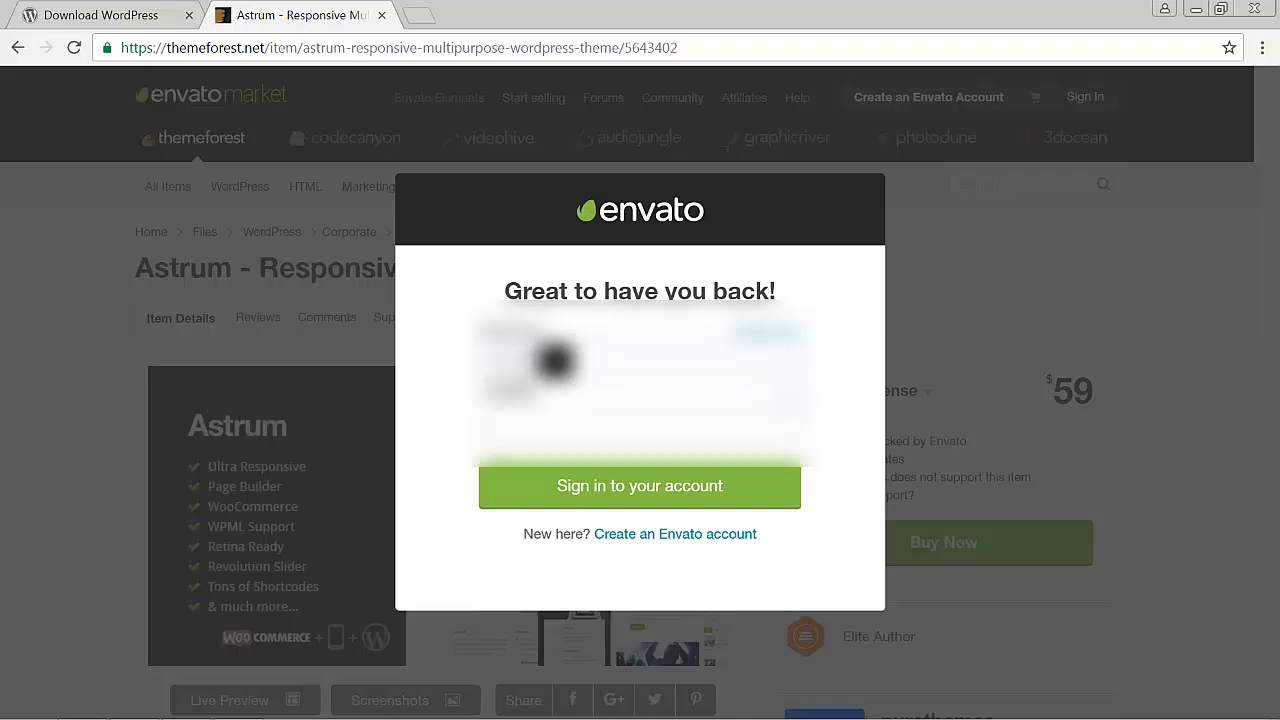
click(537, 439)
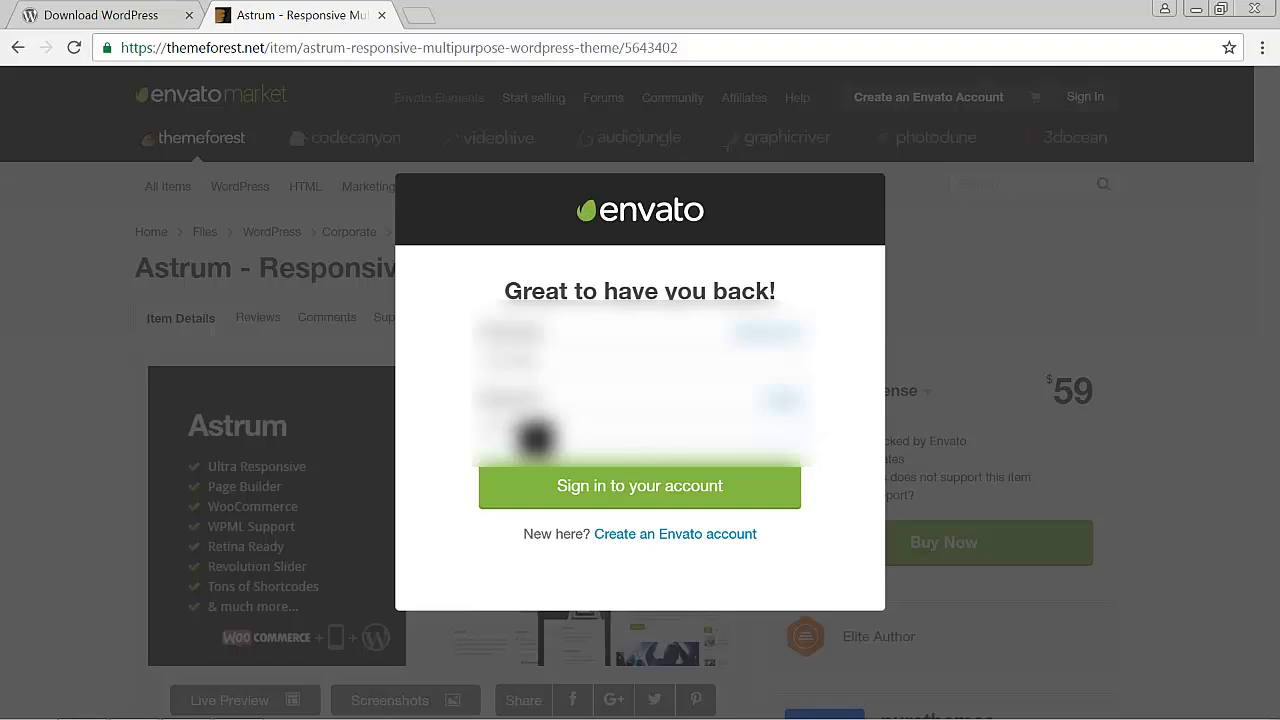
key(Return)
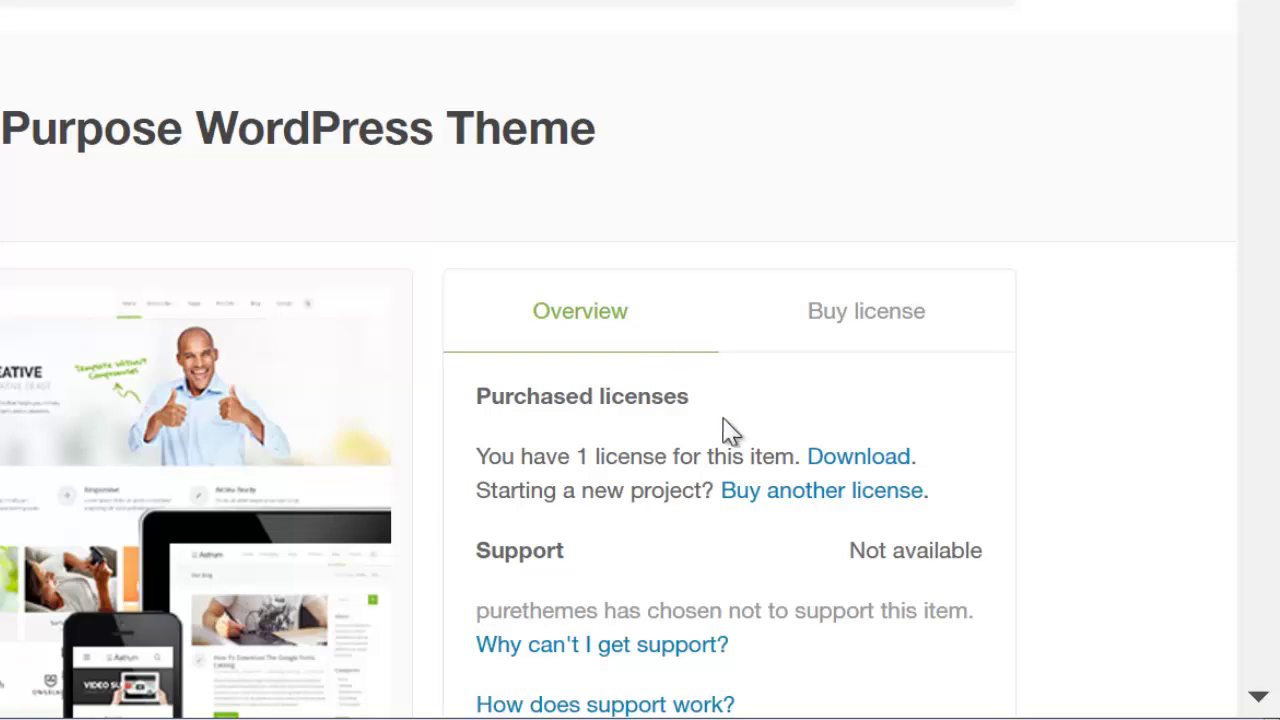
scroll(725, 390, down, 2)
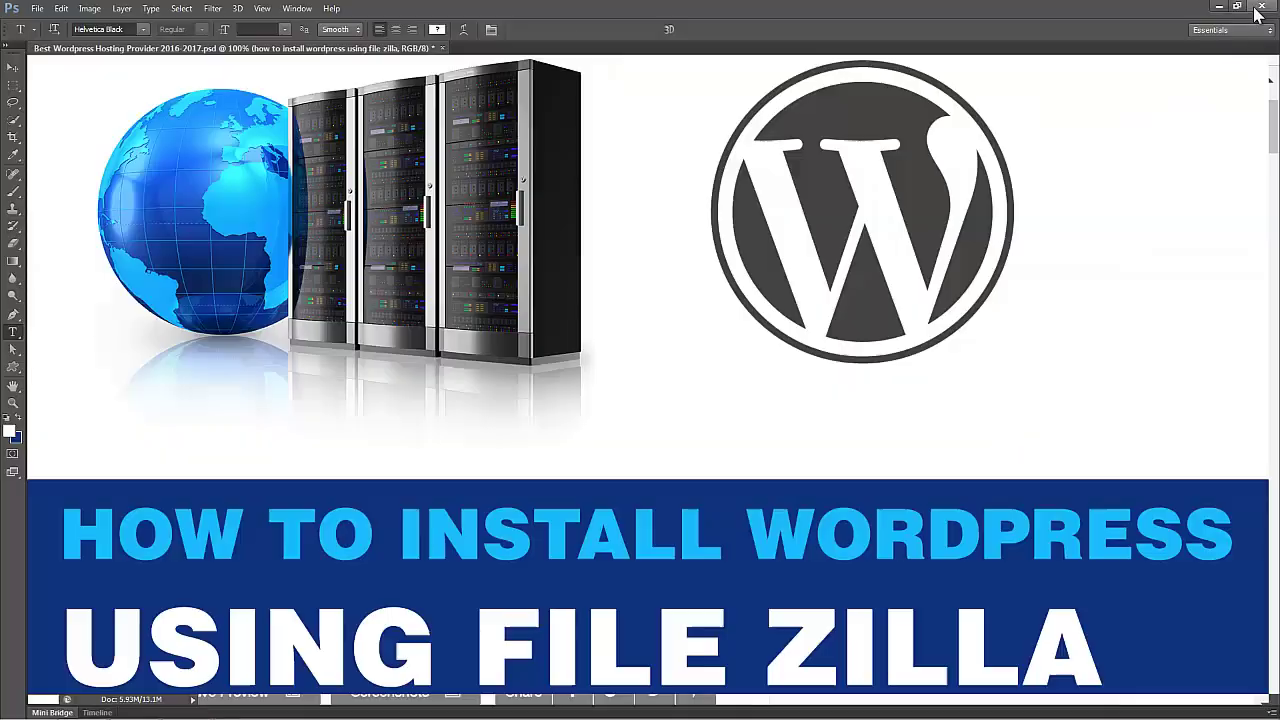
- Return to the desktop, open the Downloads folder and extract the ThemeForest Astrum ZIP archive directly into it
click(1256, 11)
click(1219, 7)
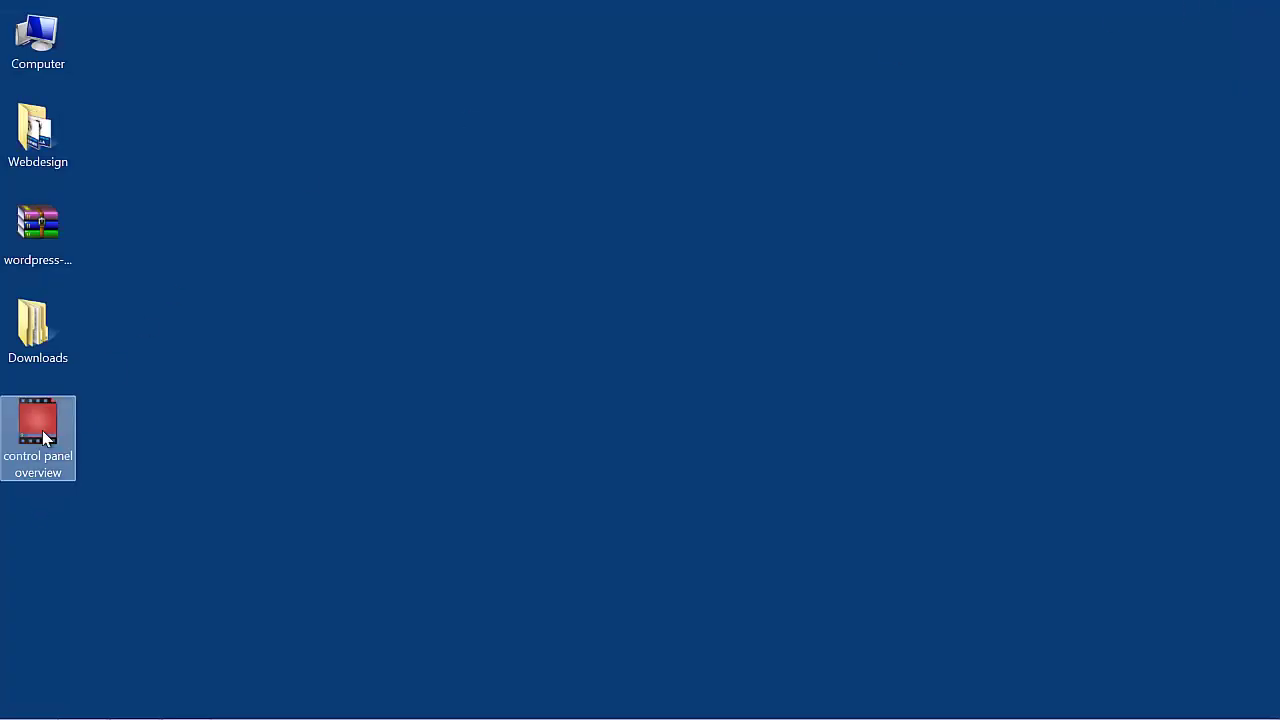
double_click(36, 338)
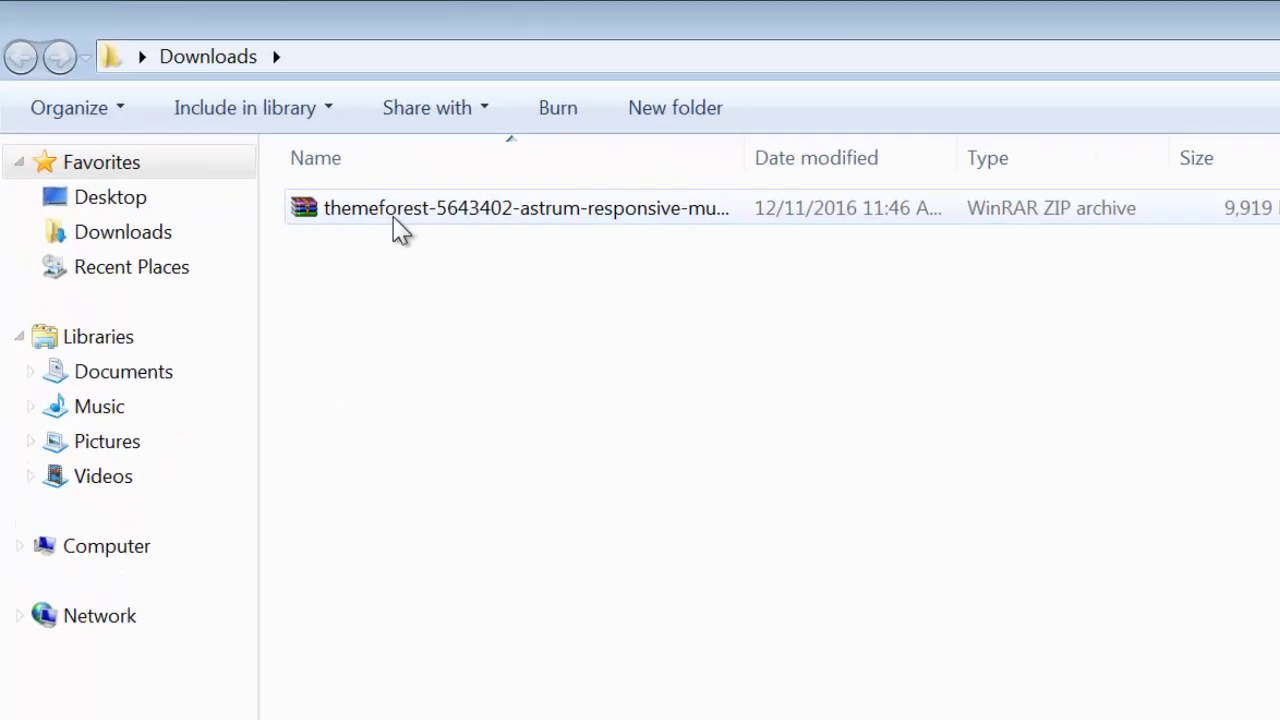
click(330, 184)
right_click(395, 228)
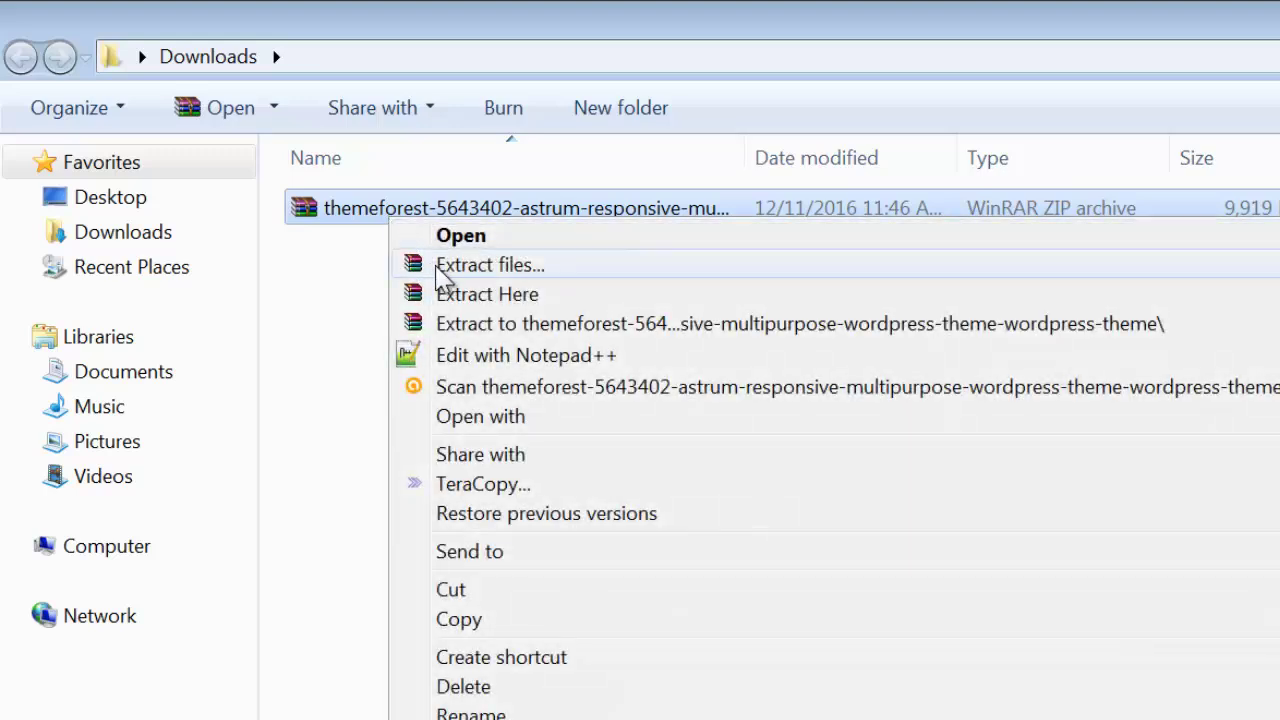
click(455, 293)
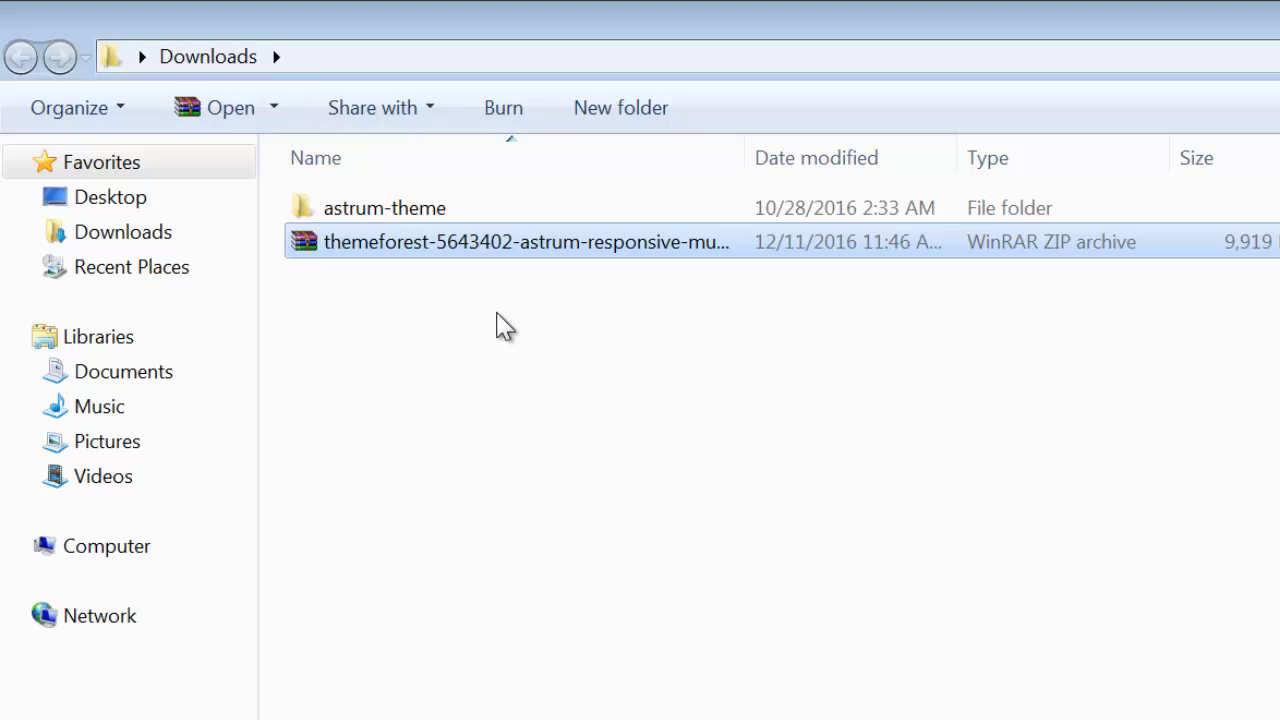
- Permanently delete the ThemeForest Astrum ZIP archive from Downloads and select the astrum-theme folder
key(shift+Delete)
key(Return)
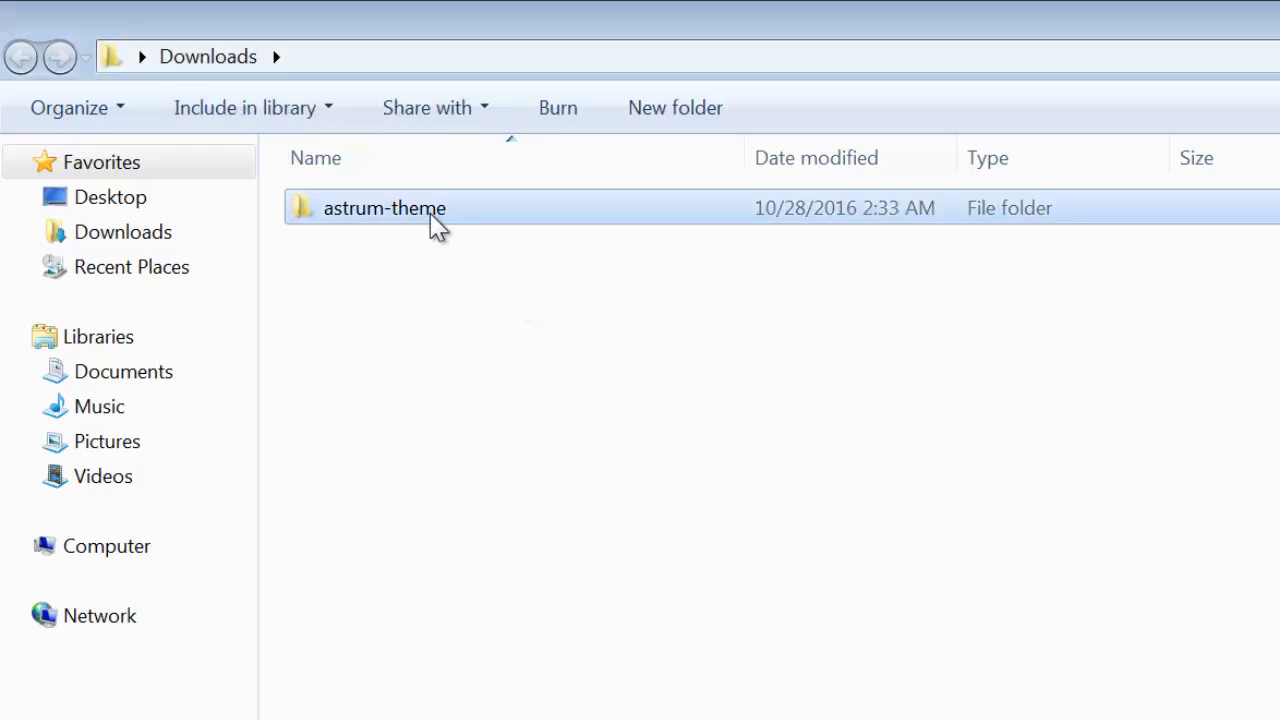
click(436, 222)
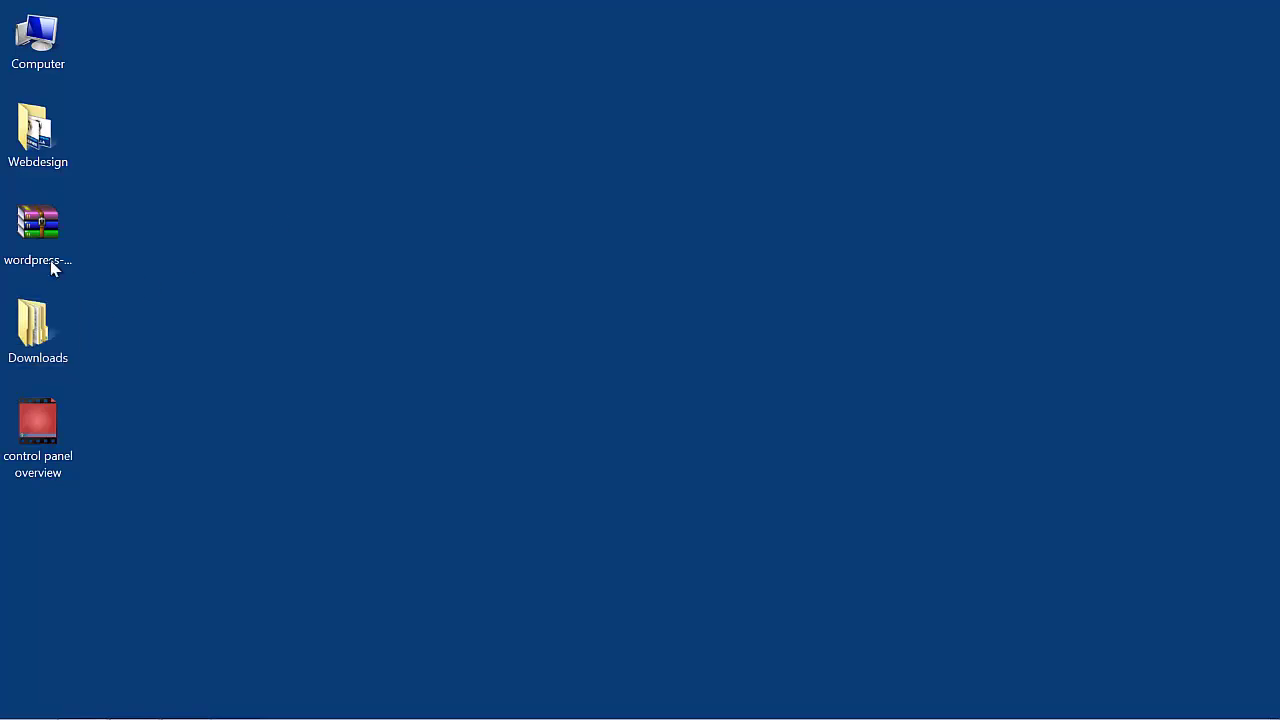
- Extract the wordpress-4.1.1 ZIP archive directly onto the desktop and open the wp-content\themes folder inside the extracted wordpress folder
right_click(49, 240)
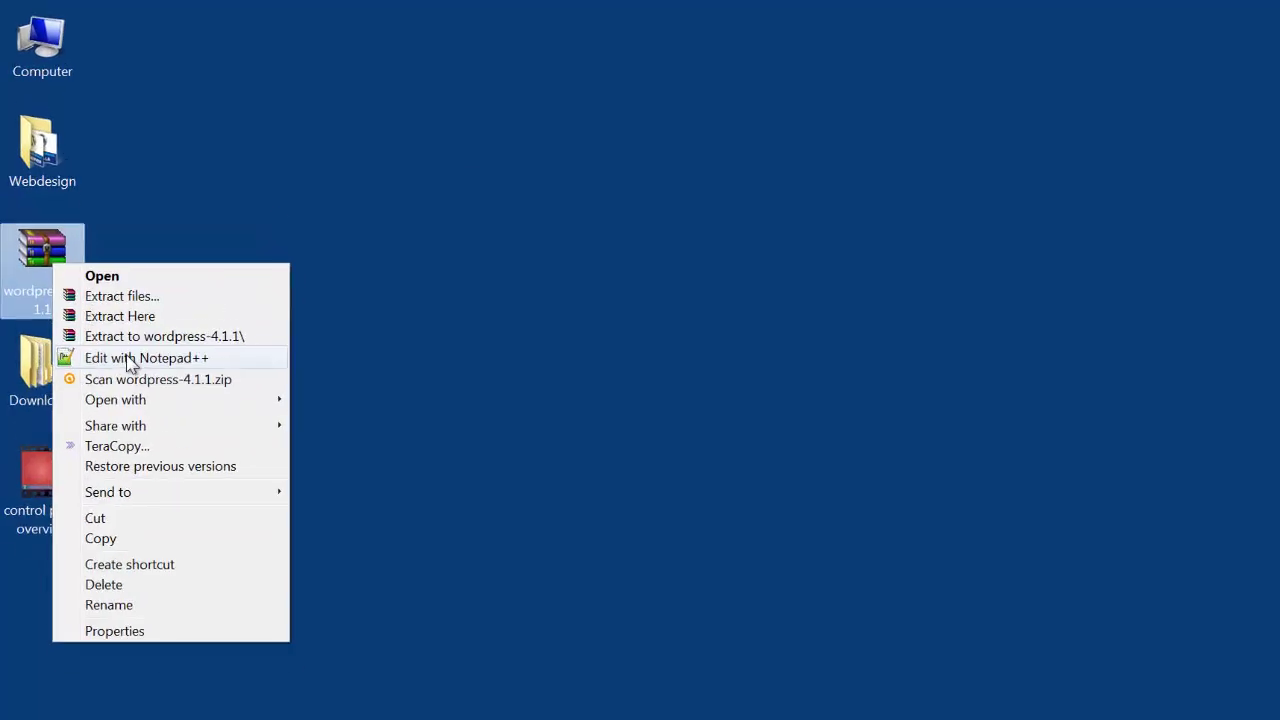
click(124, 289)
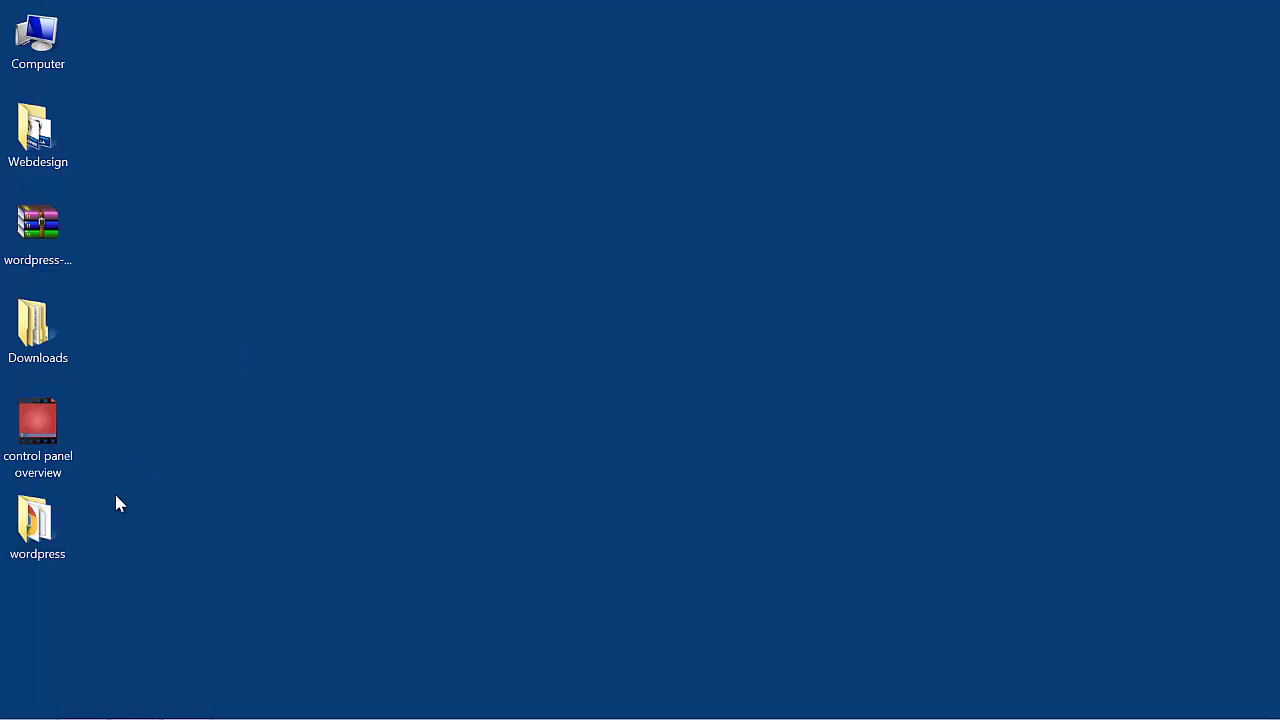
double_click(36, 520)
double_click(228, 148)
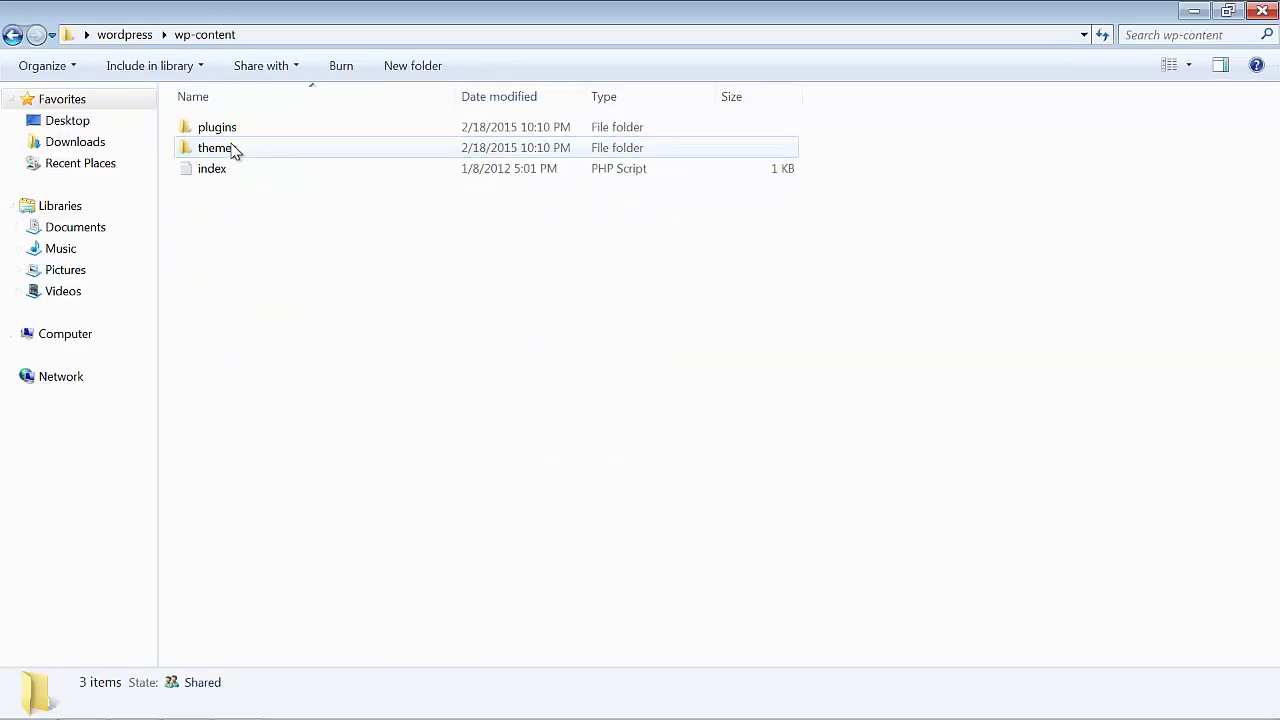
double_click(231, 153)
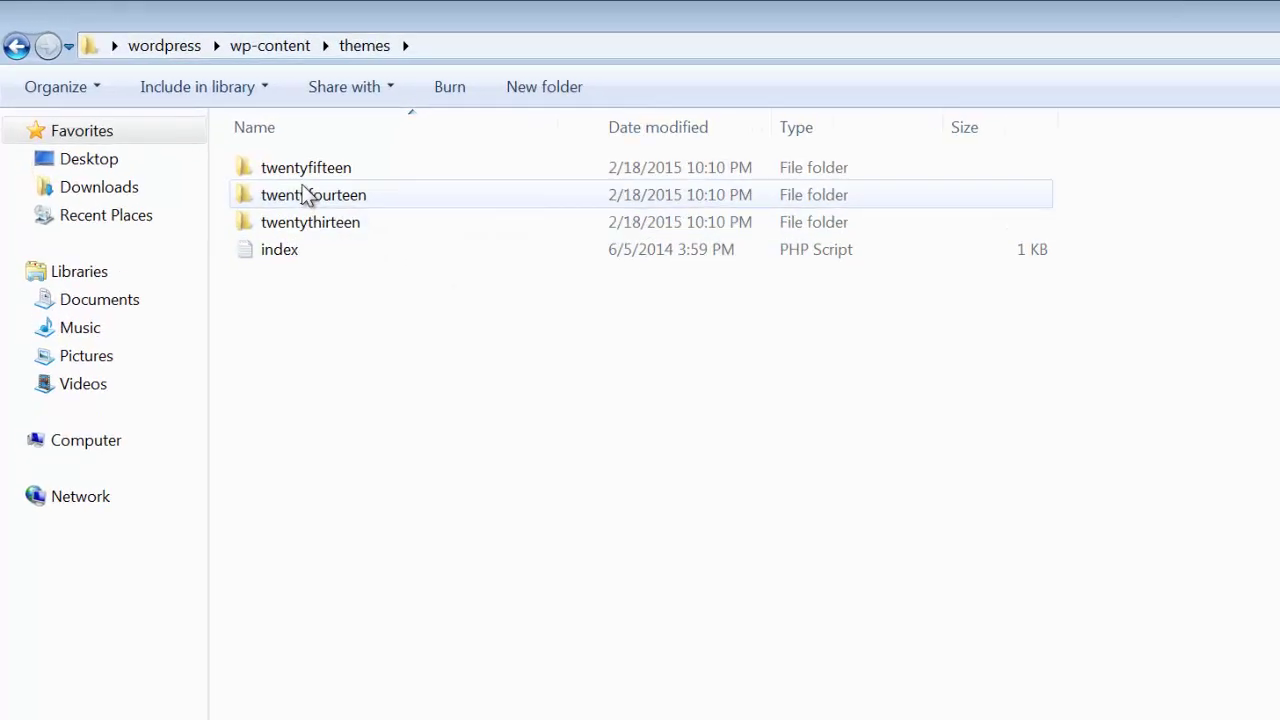
- Permanently delete the twentyfifteen, twentyfourteen and twentythirteen default theme folders
click(232, 128)
shift+click(230, 175)
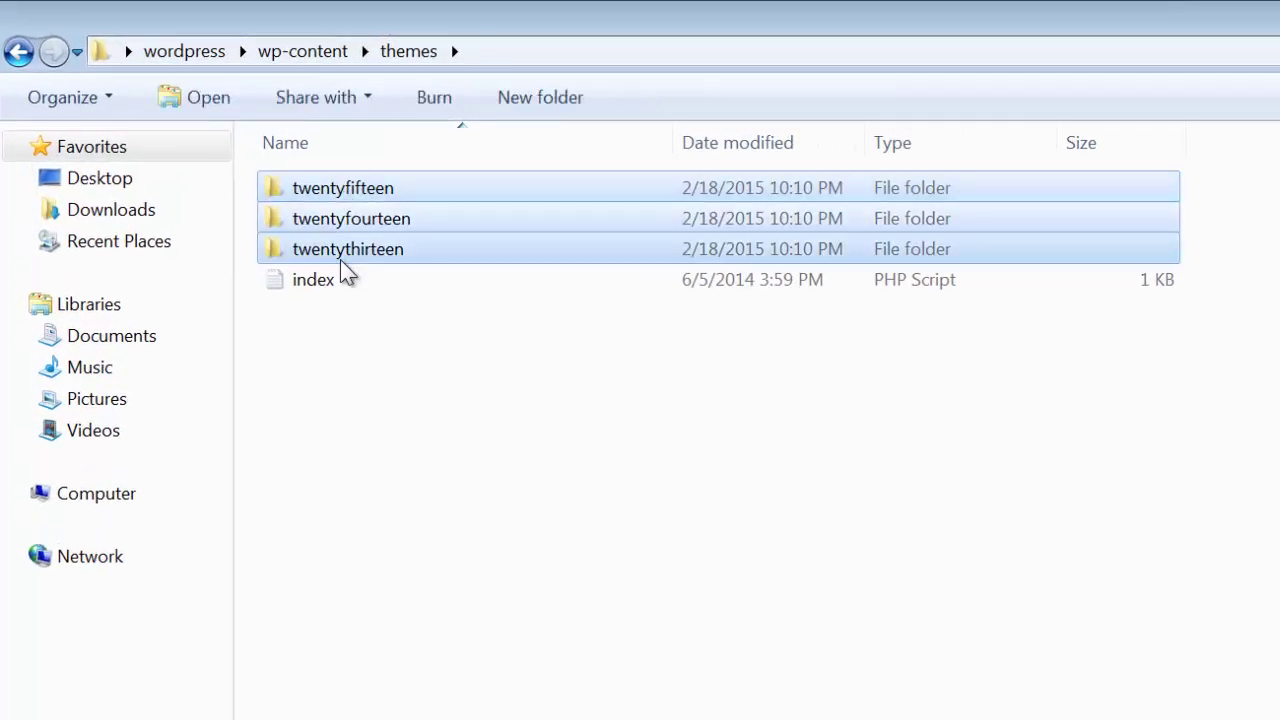
key(shift+Delete)
key(Return)
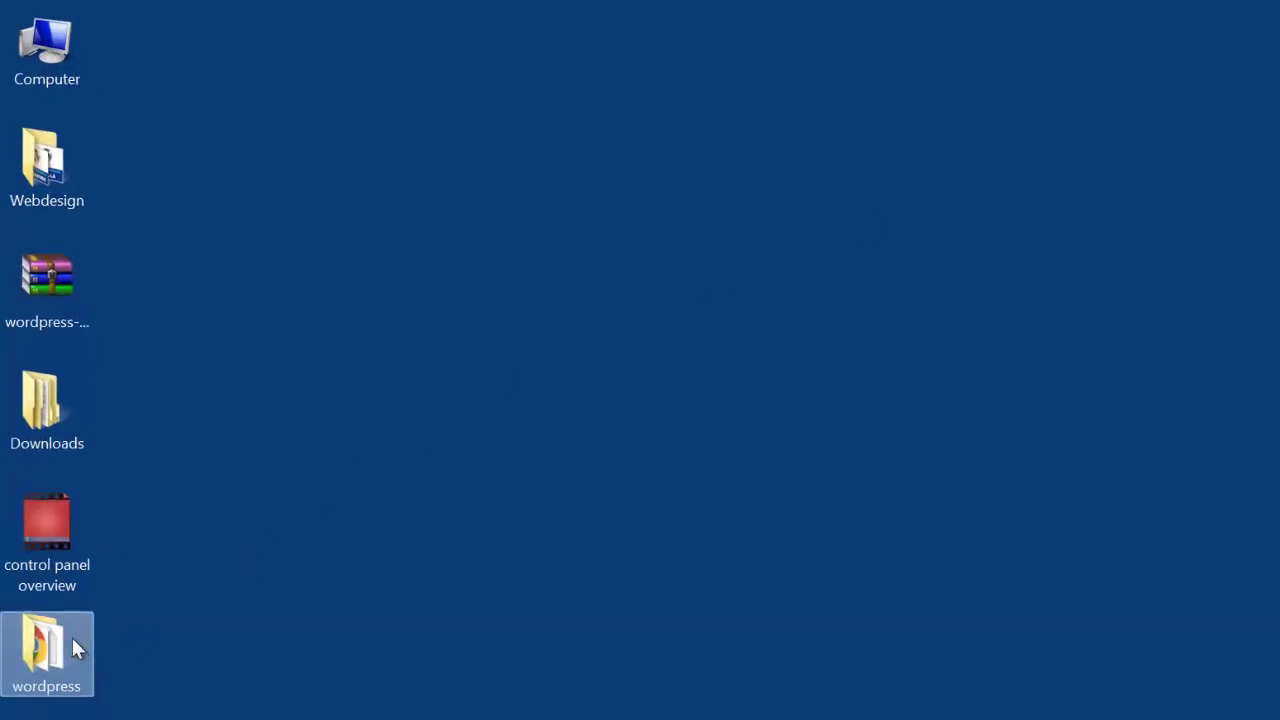
- Copy the astrum-theme folder from Downloads into the wp-content\themes folder of the wordpress folder on the desktop
double_click(45, 355)
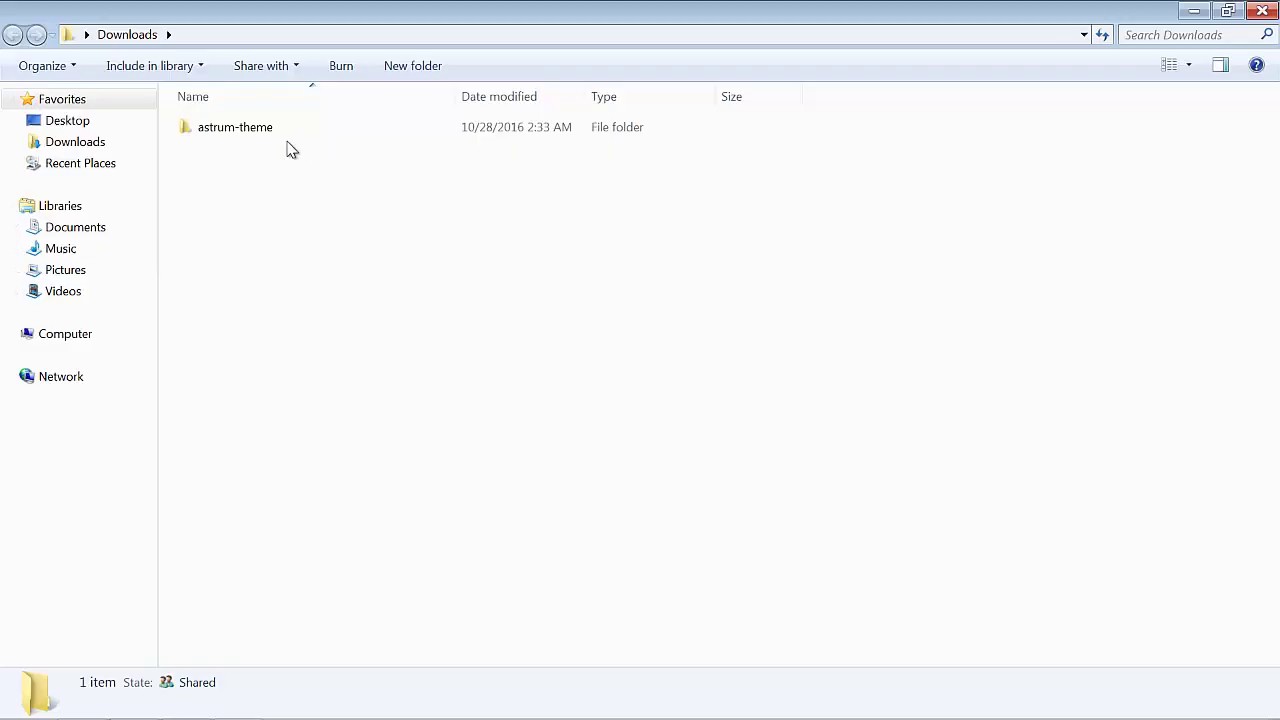
click(259, 136)
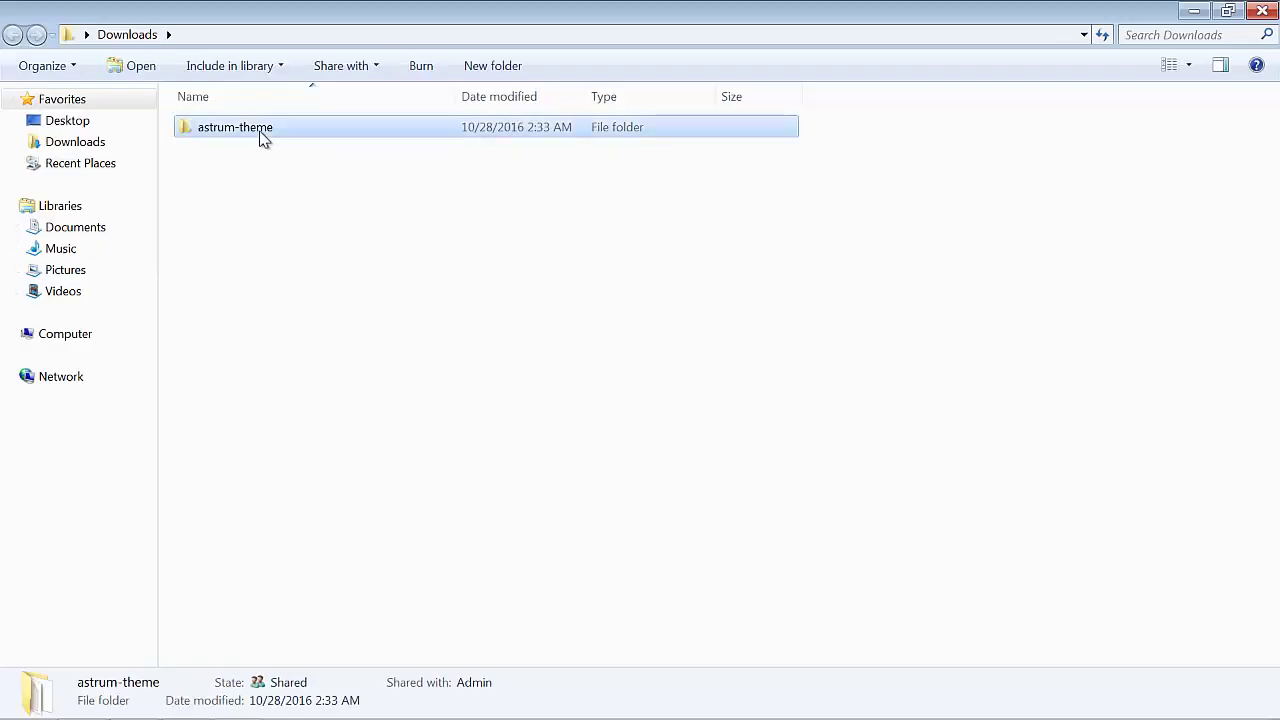
click(1262, 10)
double_click(36, 568)
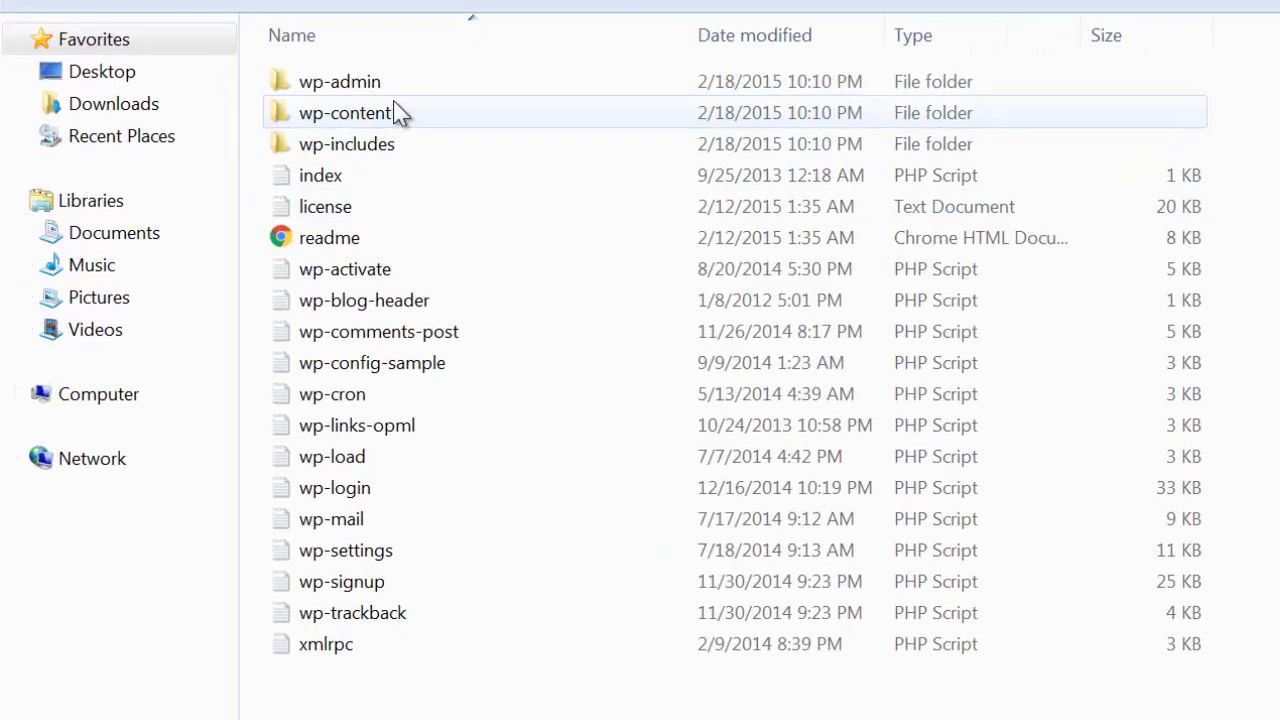
double_click(400, 114)
double_click(302, 117)
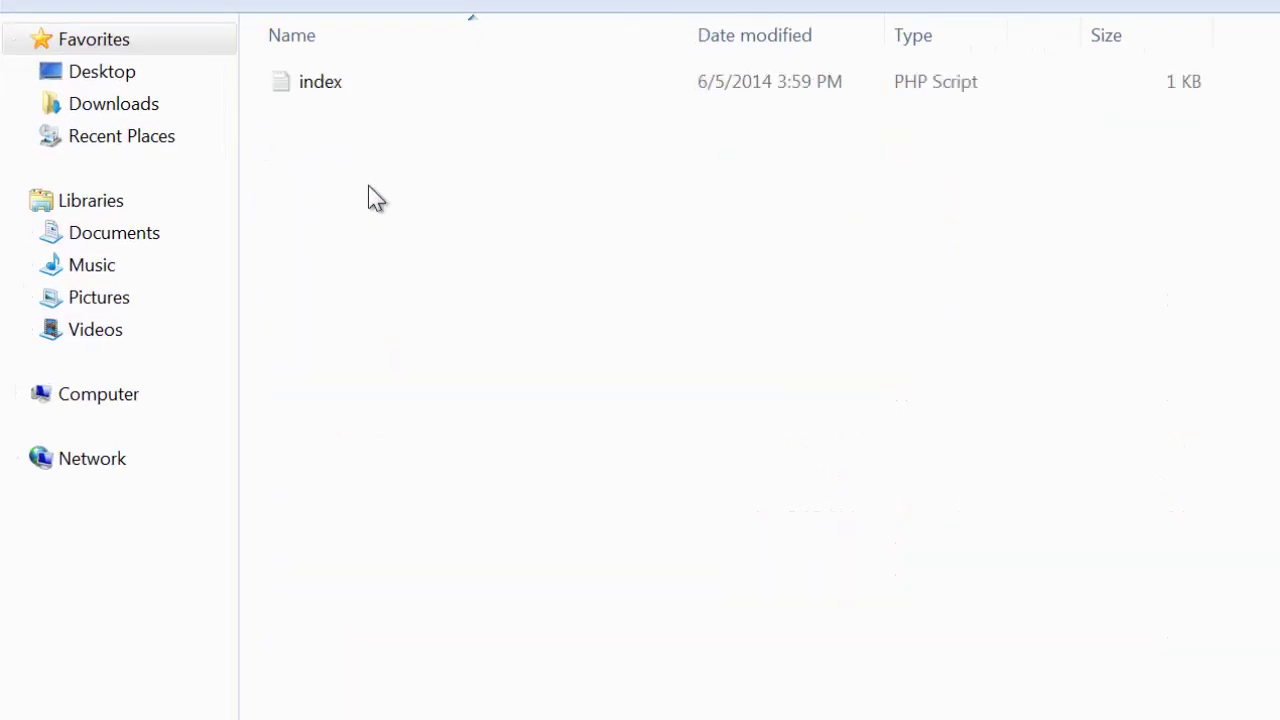
key(ctrl+v)
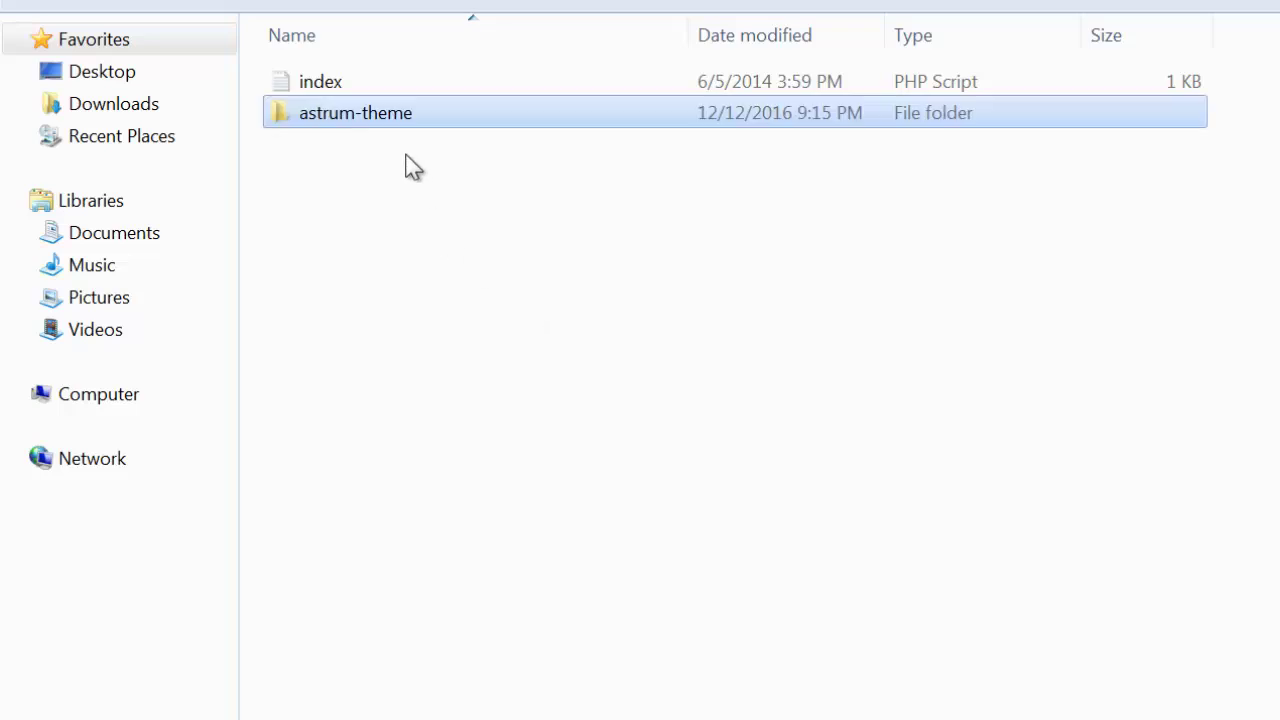
- Copy the aqua-page-builder, purethemes-shortcodes and revslider archives from astrum-theme's plugins folder into wp-content\plugins, and close the window
double_click(383, 115)
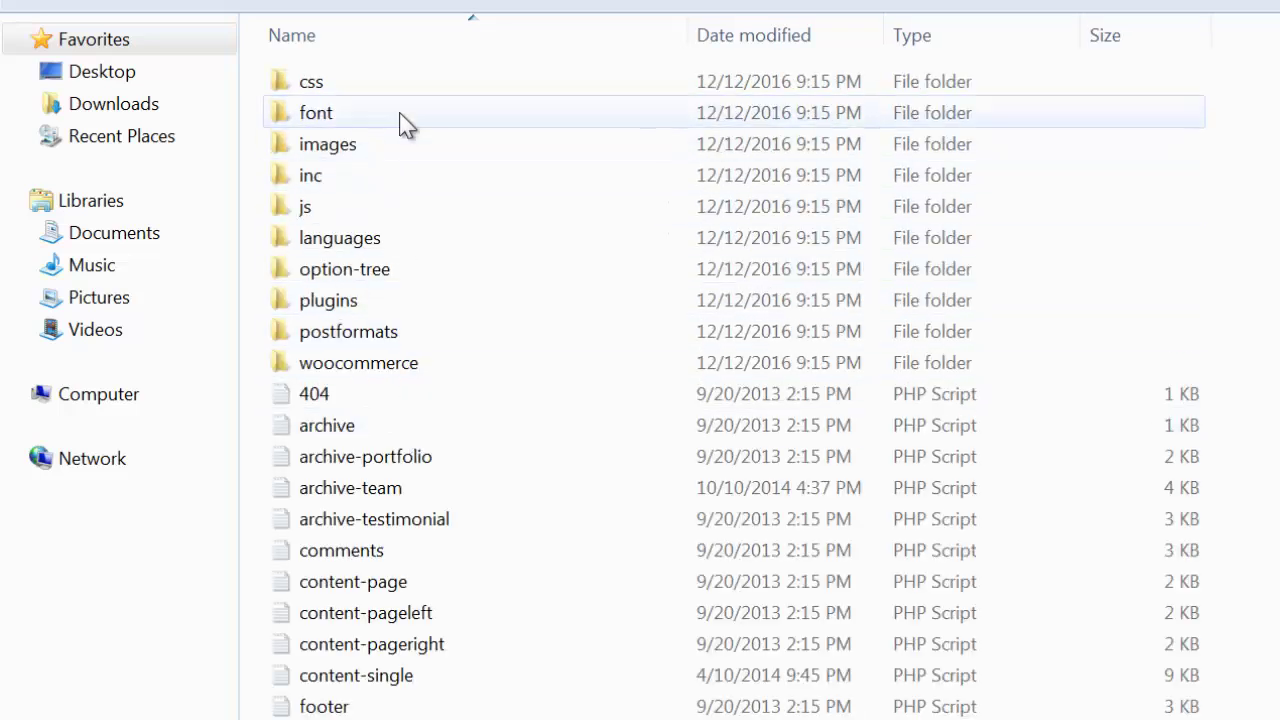
double_click(323, 310)
drag(450, 245, 228, 52)
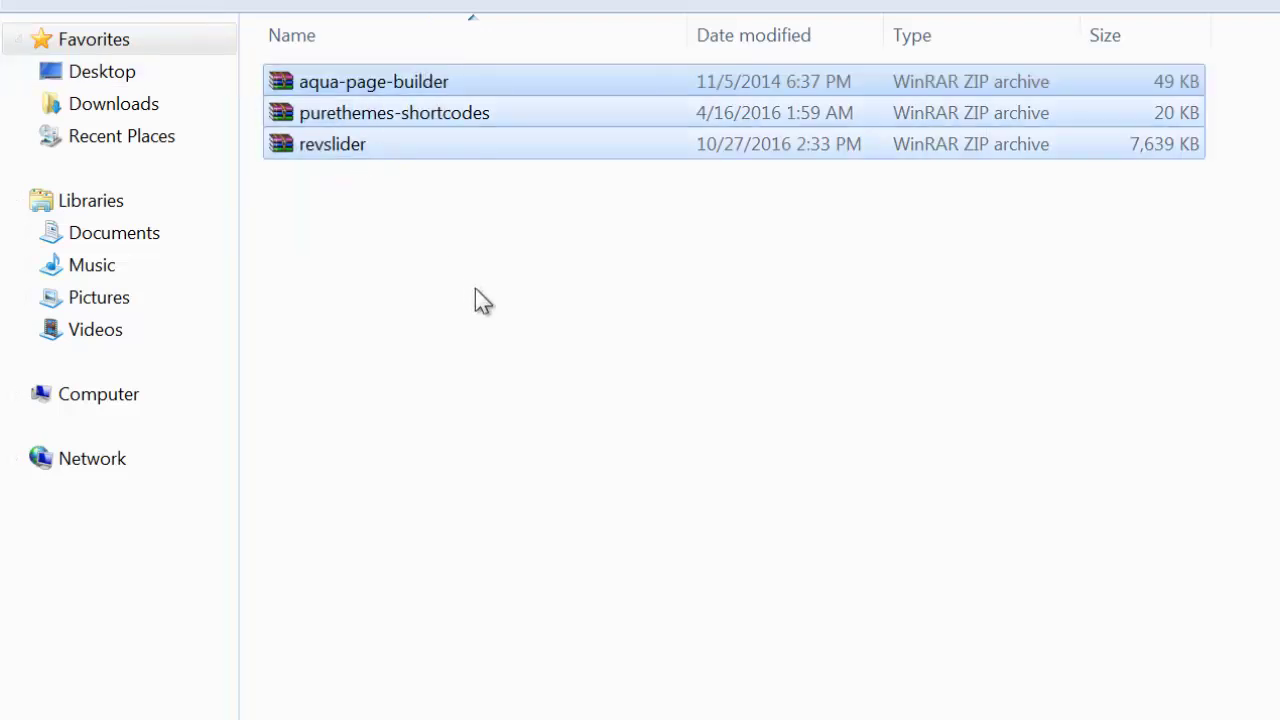
key(BackSpace)
key(BackSpace)
key(BackSpace)
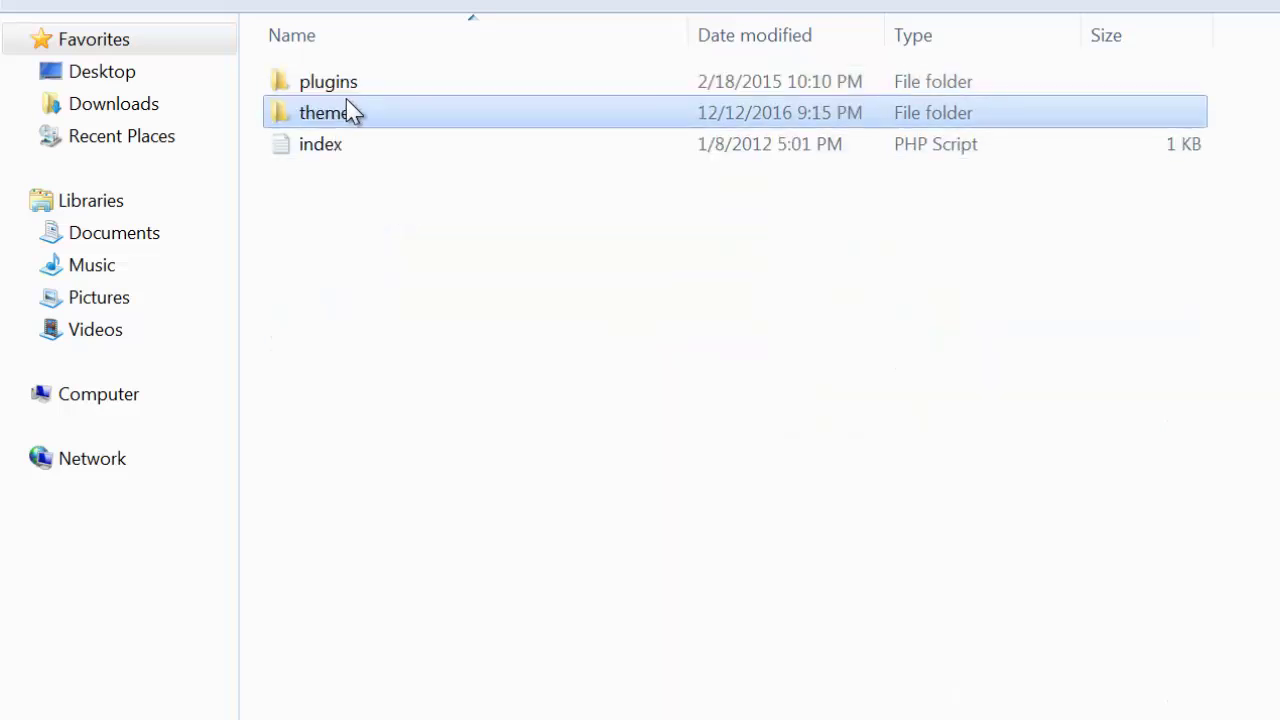
double_click(336, 85)
key(ctrl+v)
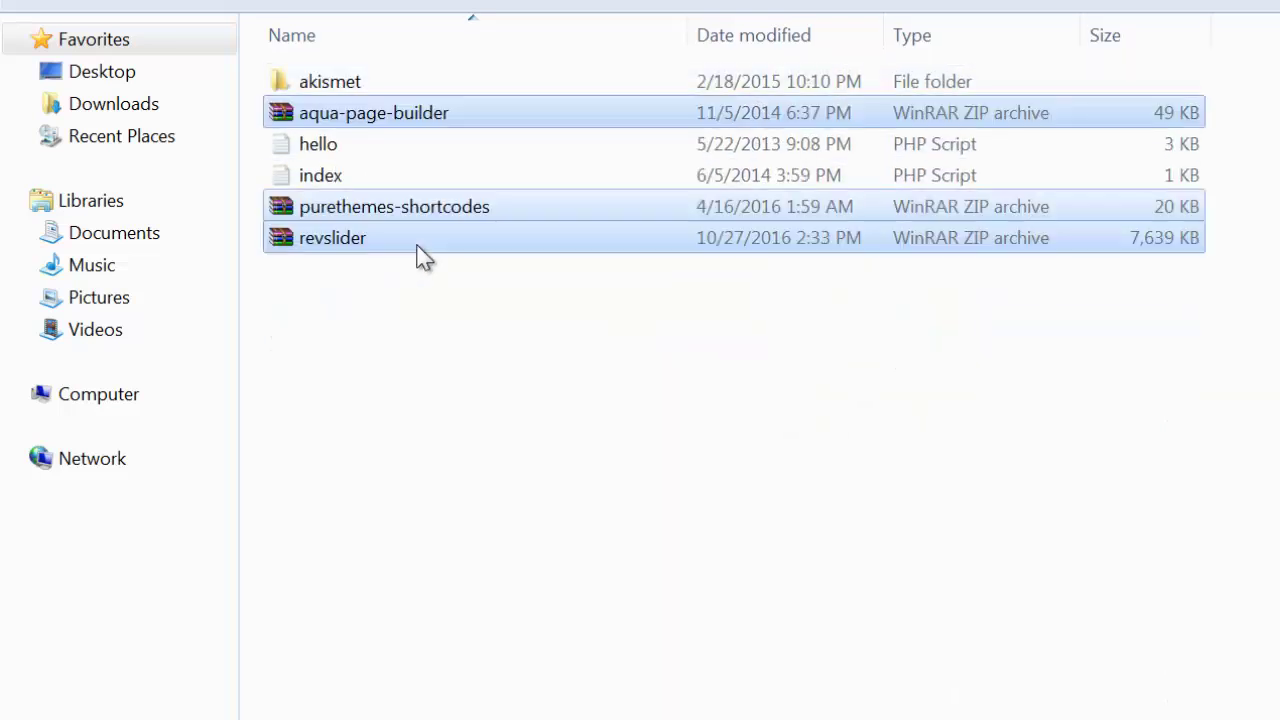
click(424, 260)
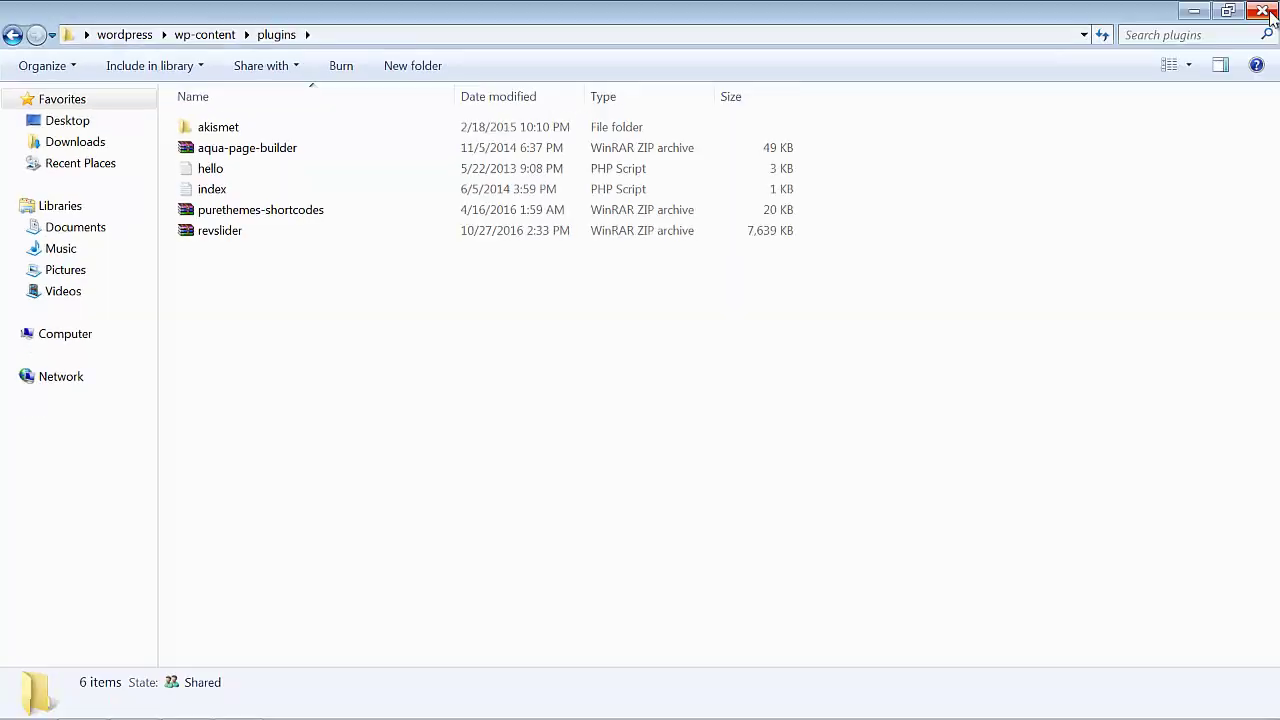
click(1270, 12)
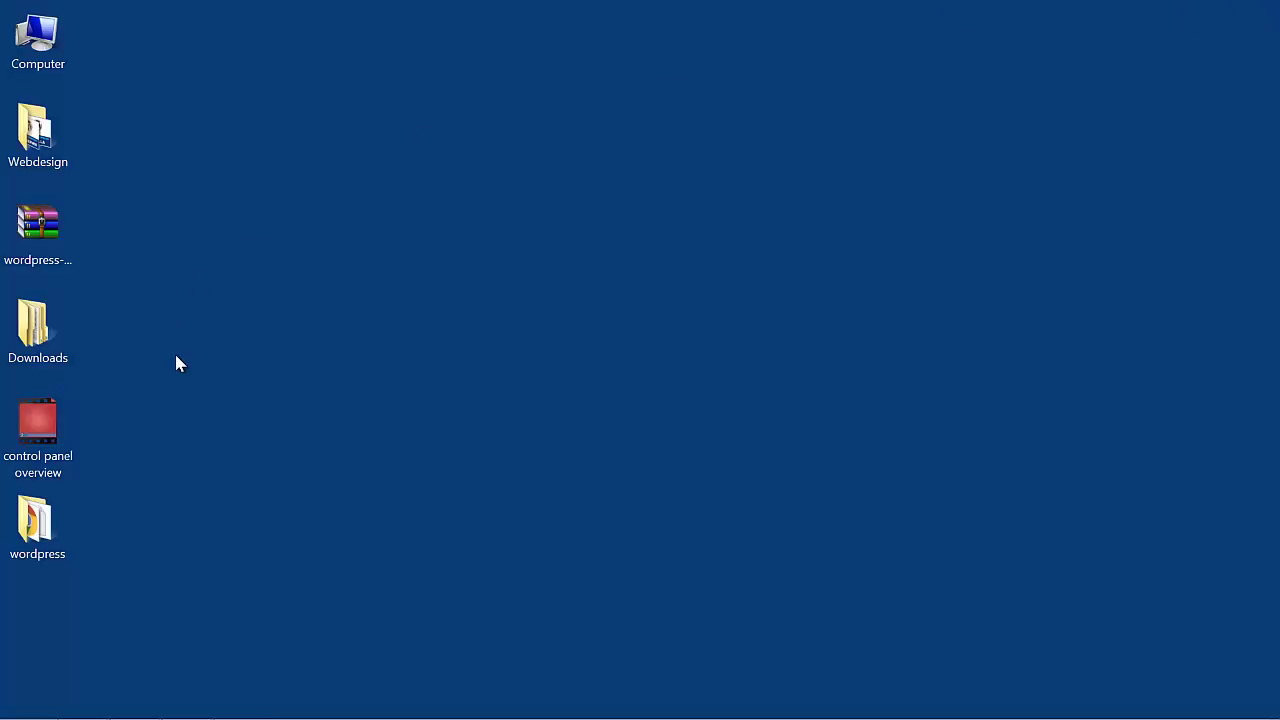
- Permanently delete the Downloads folder from the desktop
double_click(40, 345)
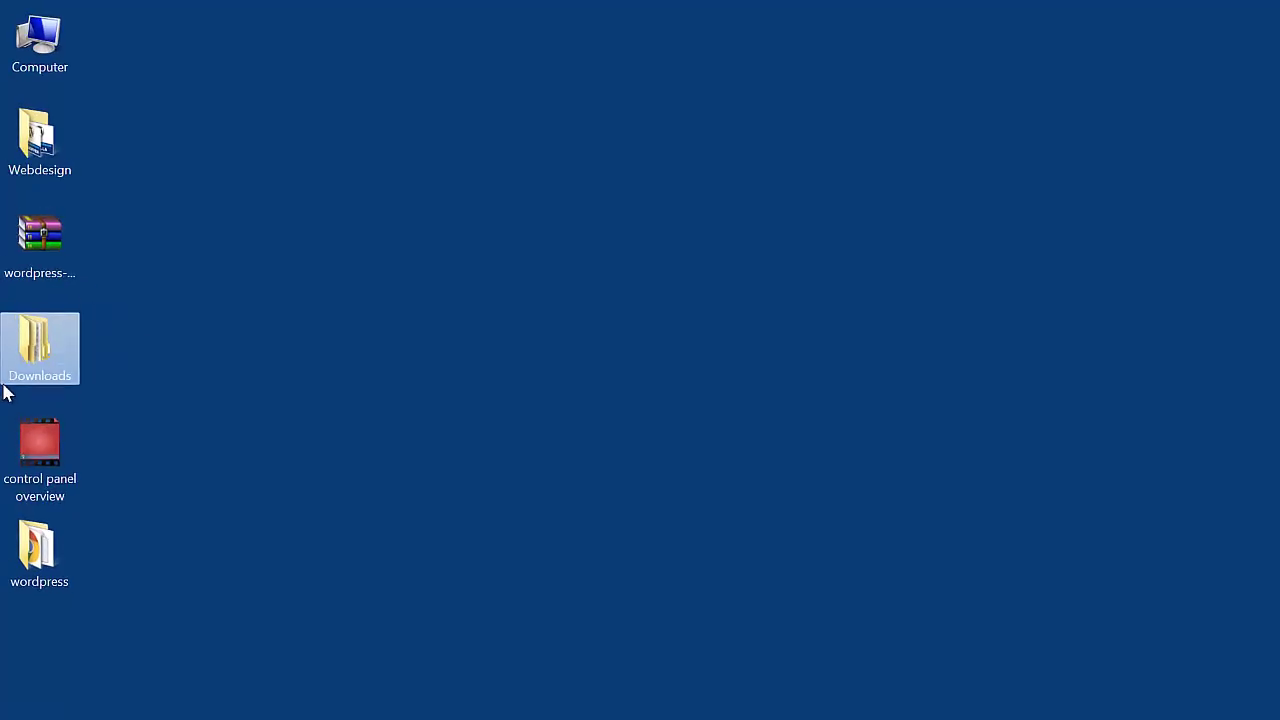
key(shift+Delete)
key(Return)
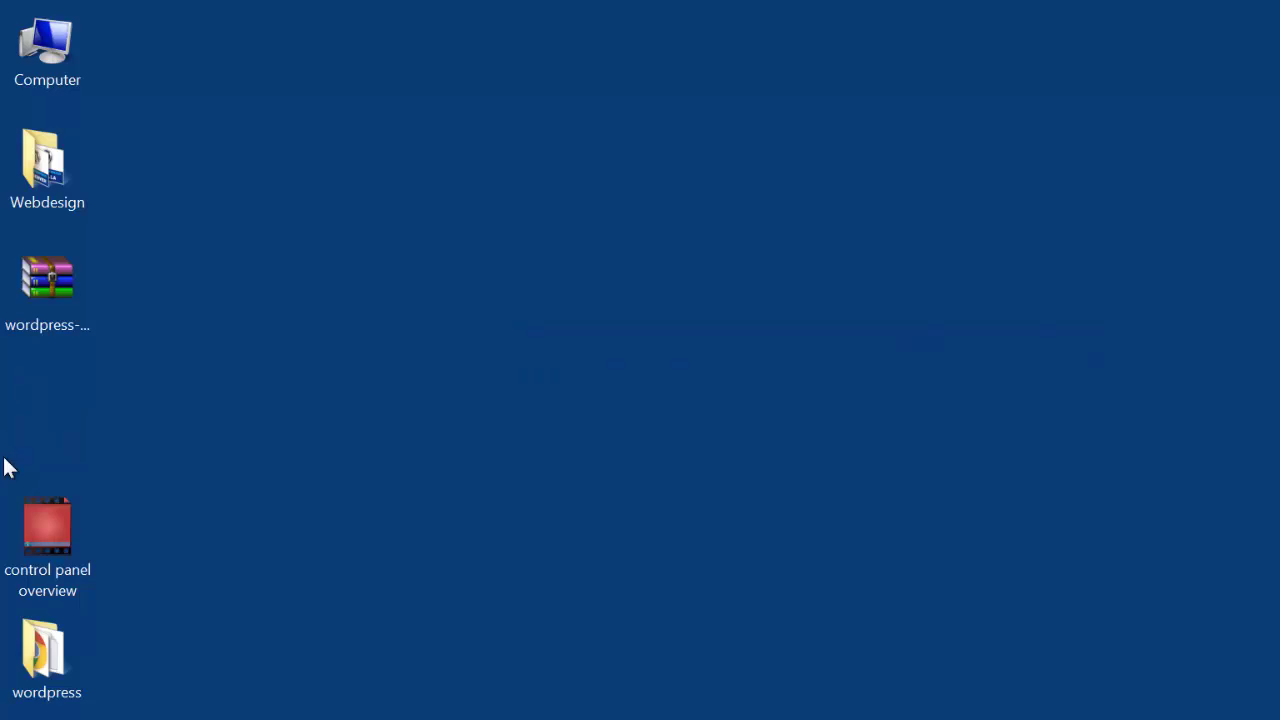
- Check the contents of wp-content\themes inside the wordpress folder on the desktop
double_click(44, 652)
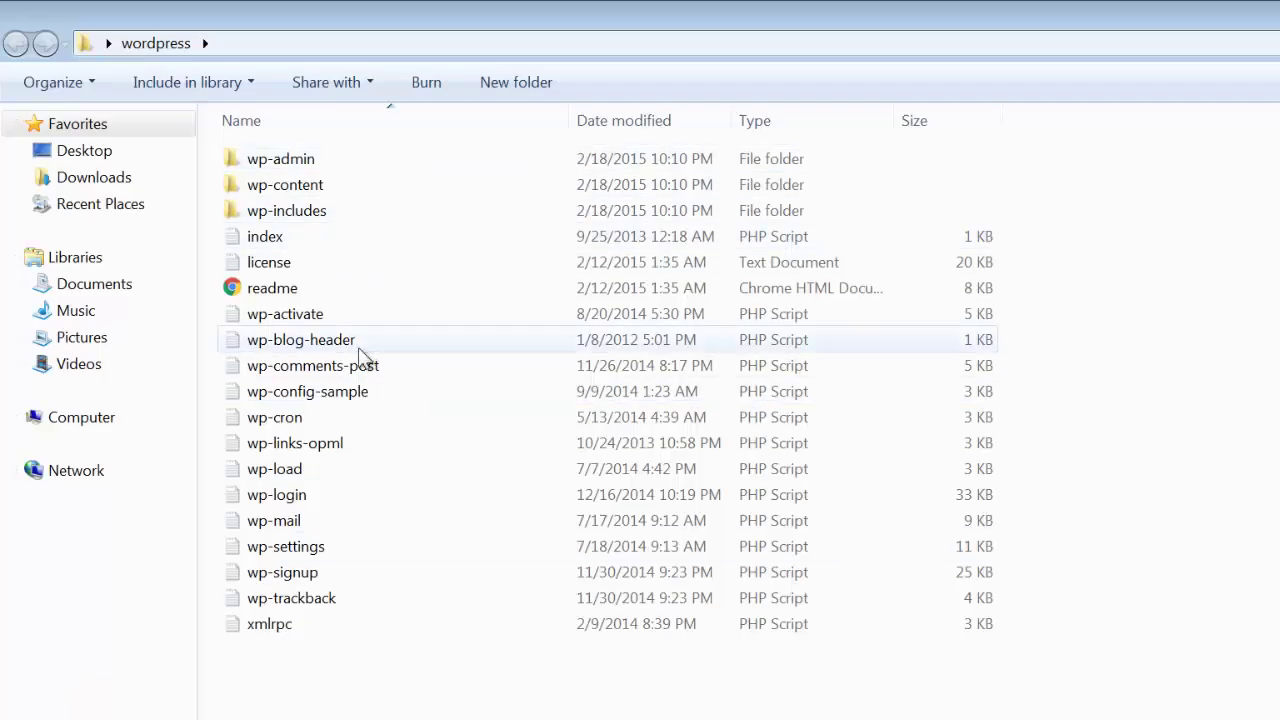
double_click(289, 186)
click(283, 192)
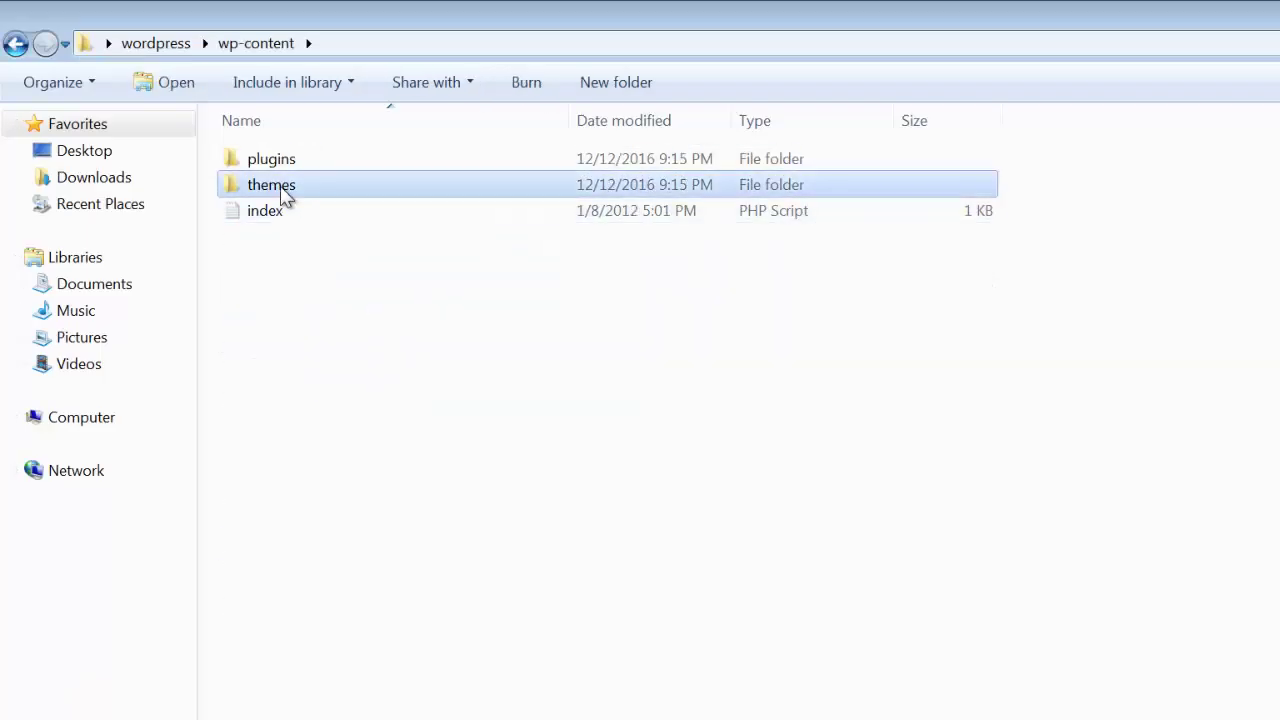
double_click(283, 195)
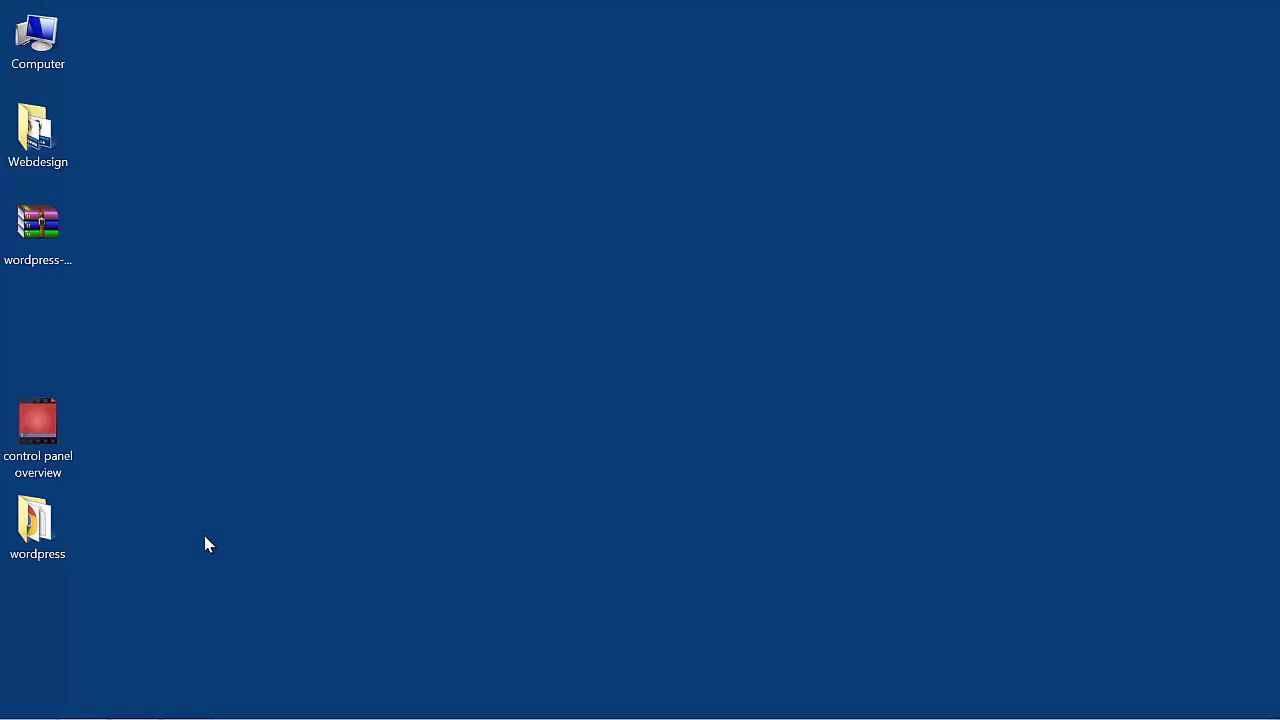
- Open the wordpress folder on the desktop and select all of its files and folders
mouse_move(35, 525)
mouse_down()
mouse_move(295, 462)
mouse_move(40, 525)
mouse_up()
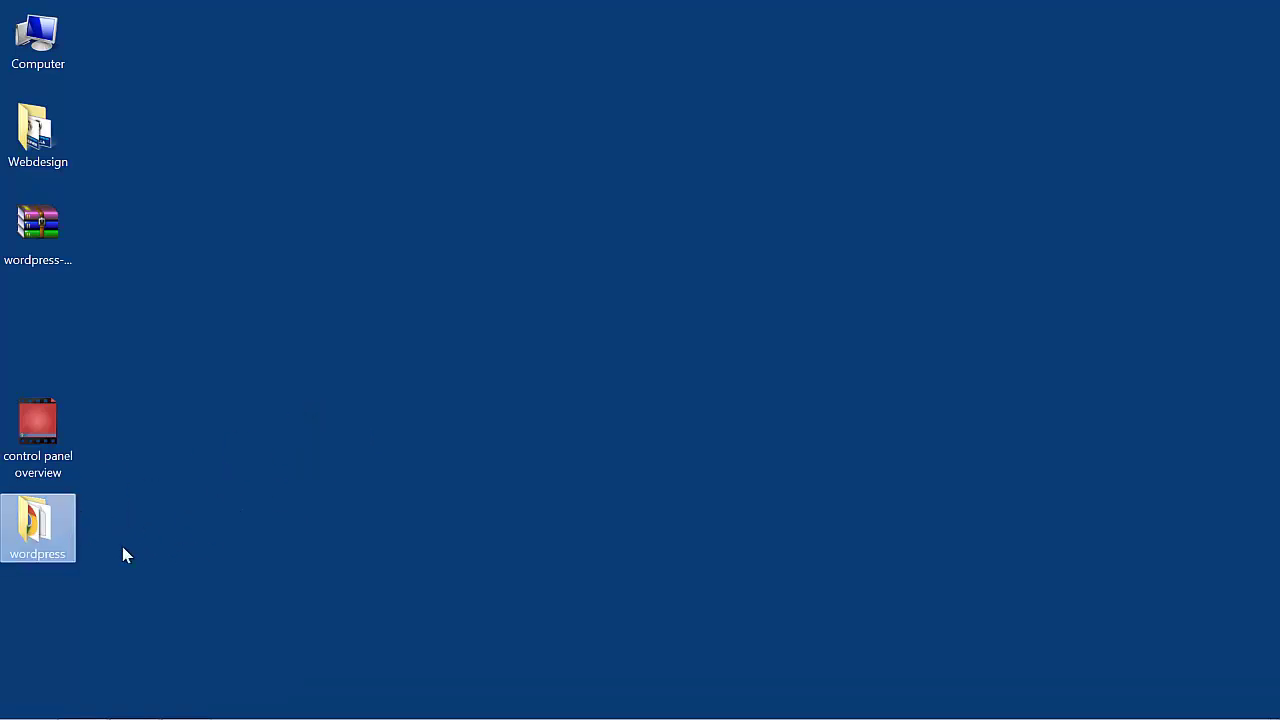
double_click(54, 536)
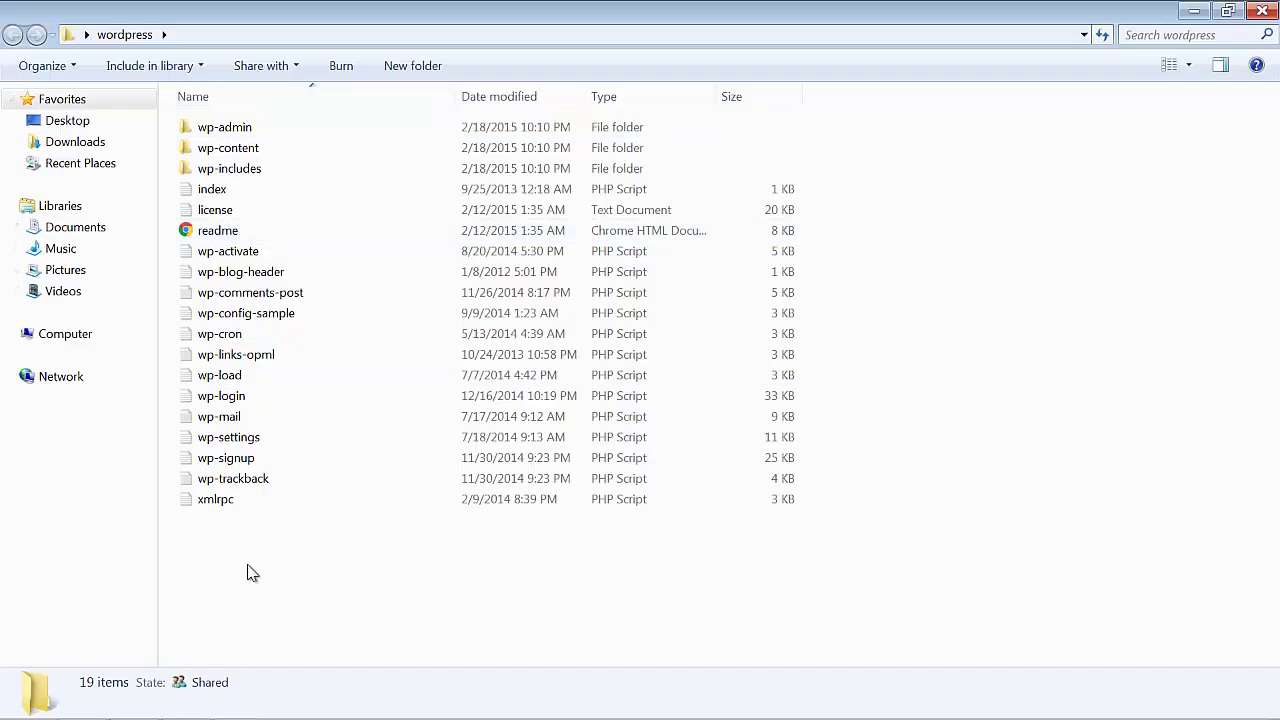
drag(258, 585, 506, 82)
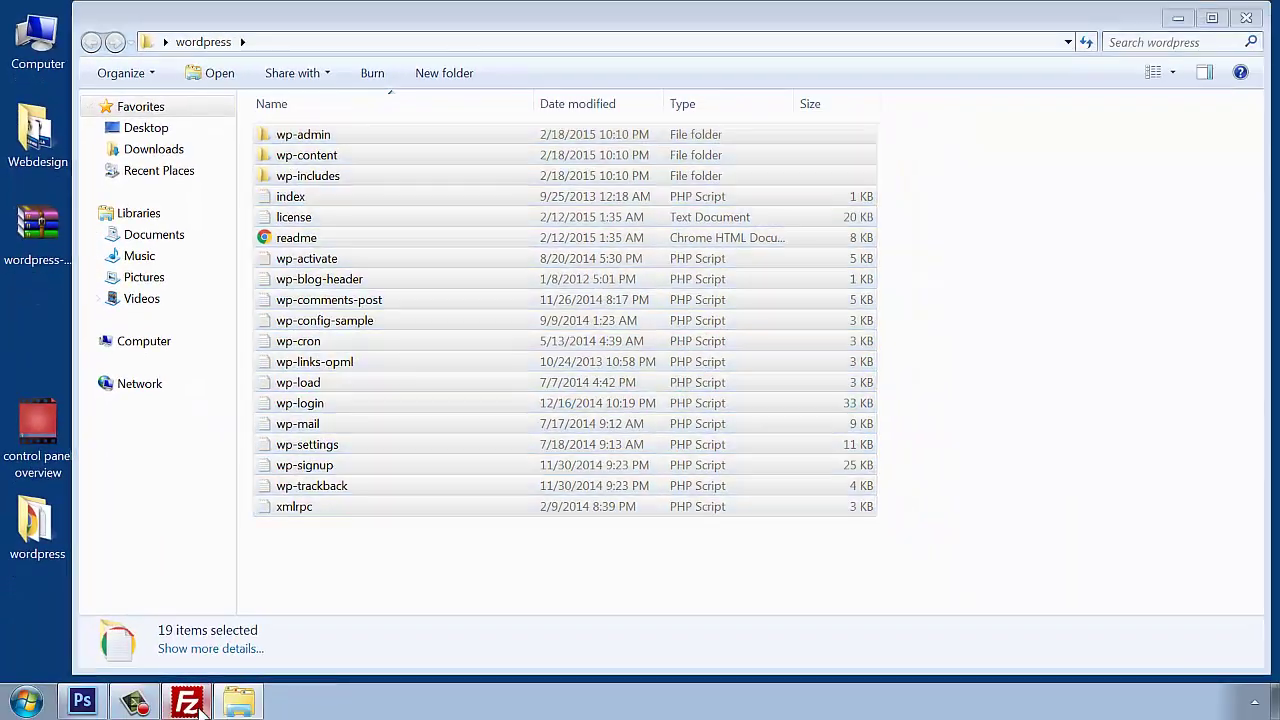
- Switch to FileZilla, restore its window and arrange it side by side with the narrowed wordpress folder window
key(alt+Tab)
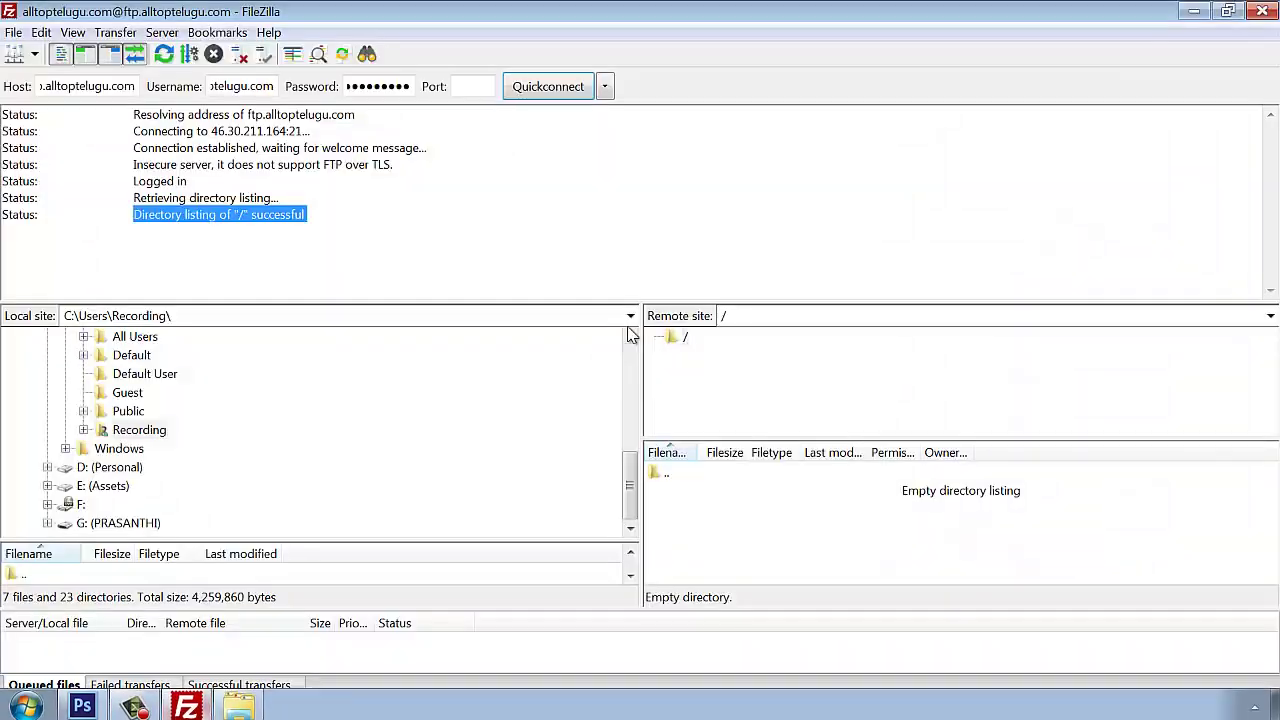
click(1227, 11)
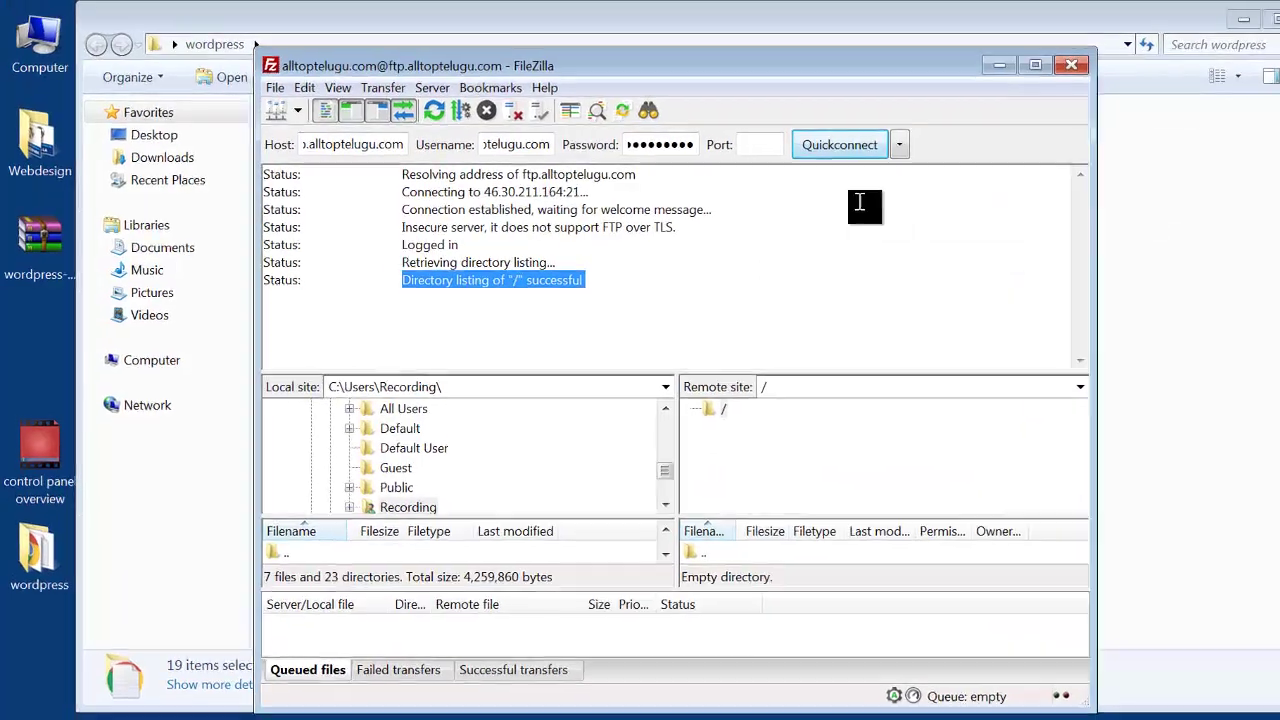
key(alt+Tab)
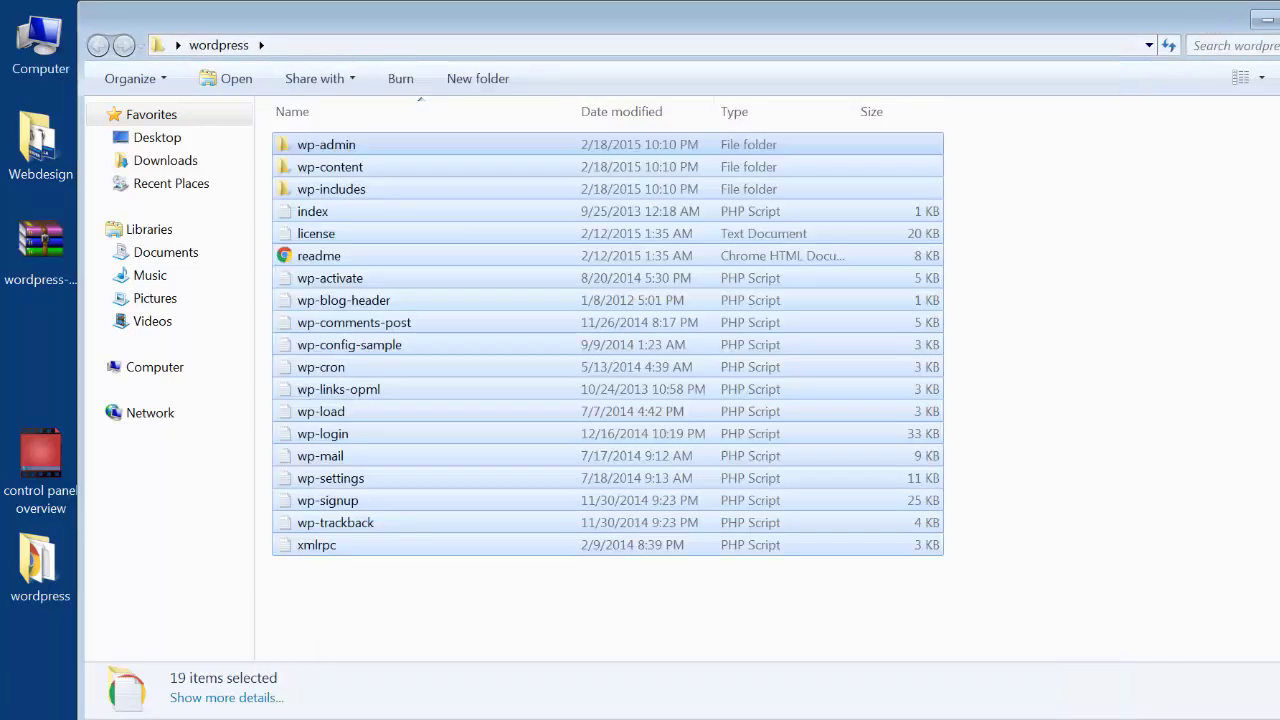
click(1275, 18)
click(785, 53)
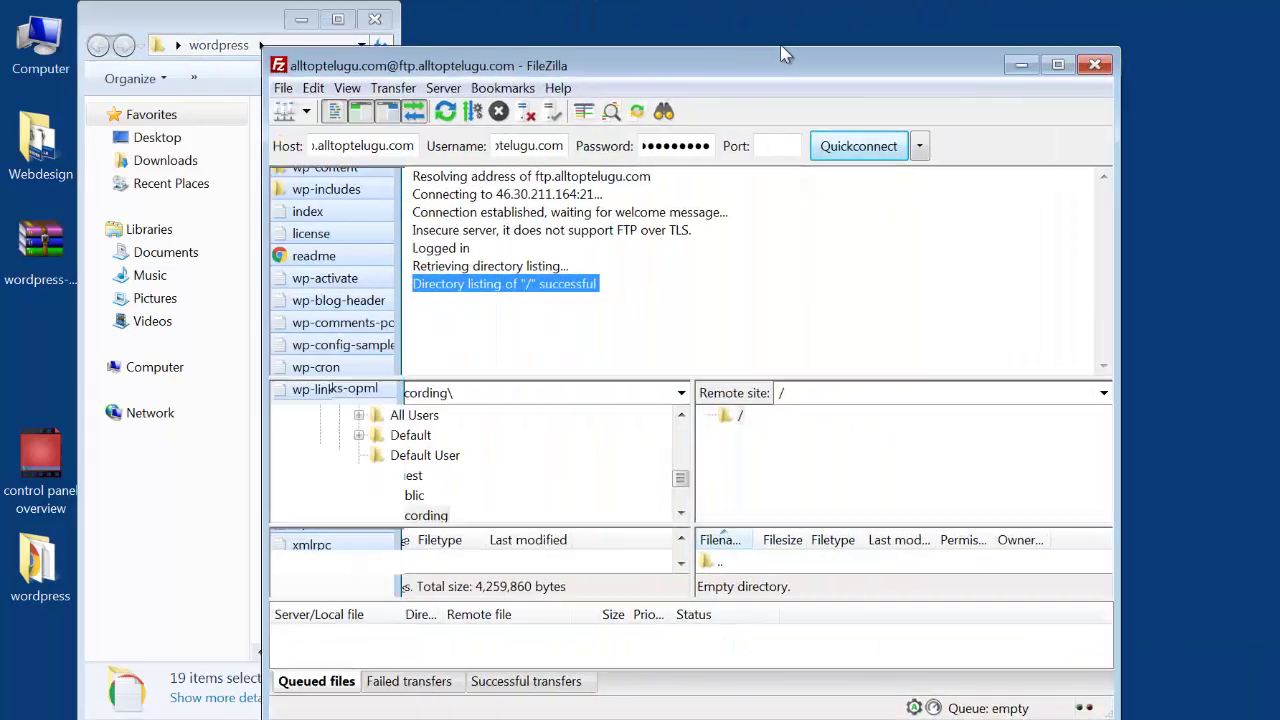
drag(785, 53, 1008, 14)
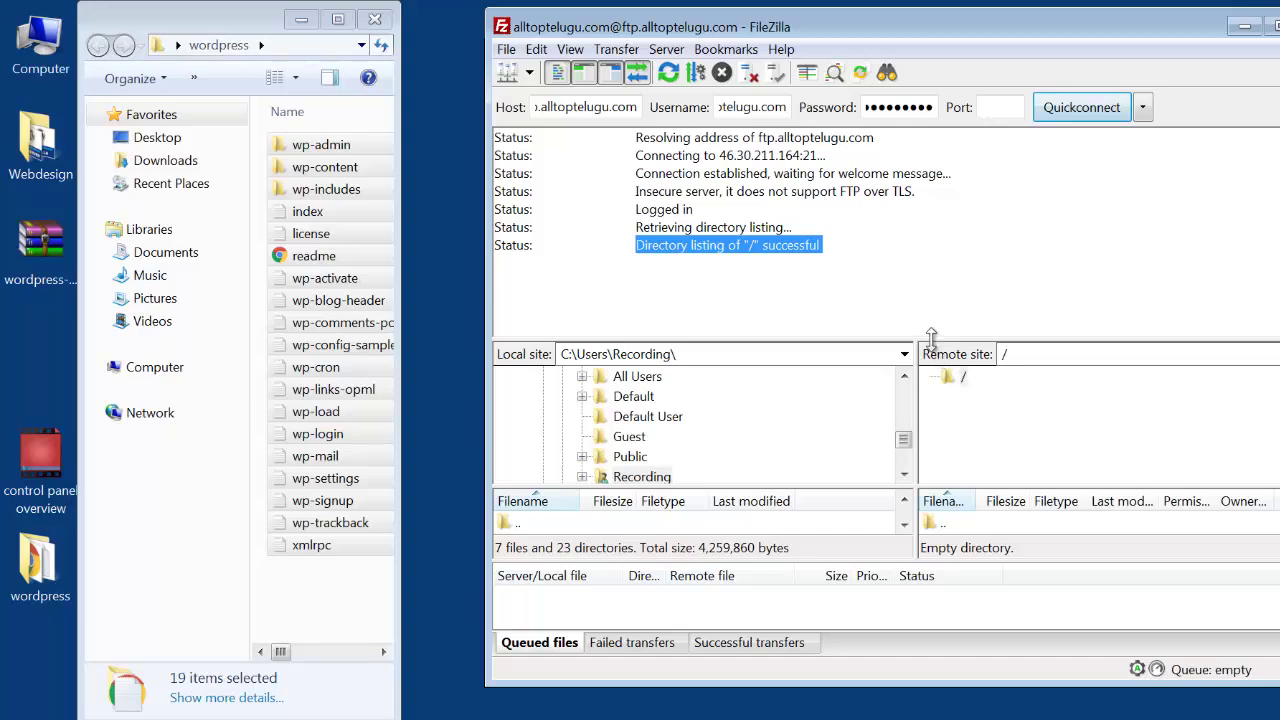
- Enlarge FileZilla's file lists by shrinking the message log, and upload all selected WordPress files and folders to the remote root directory
drag(931, 337, 925, 166)
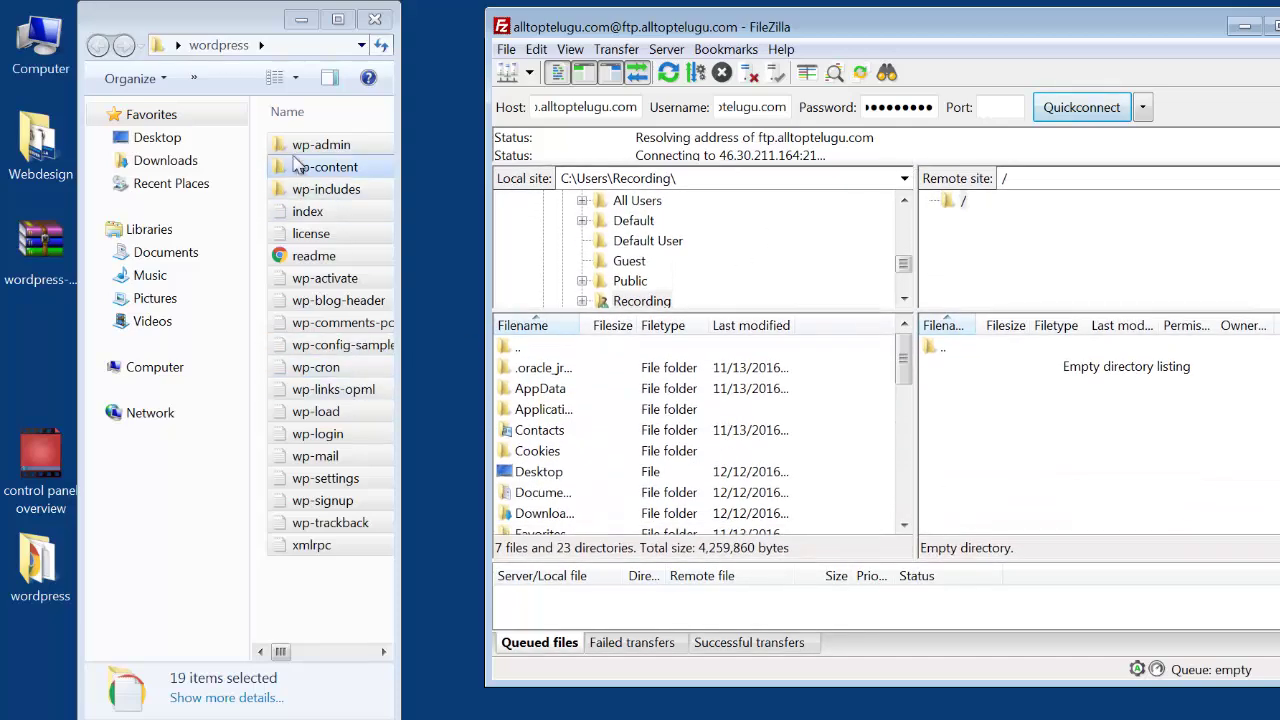
drag(297, 165, 931, 364)
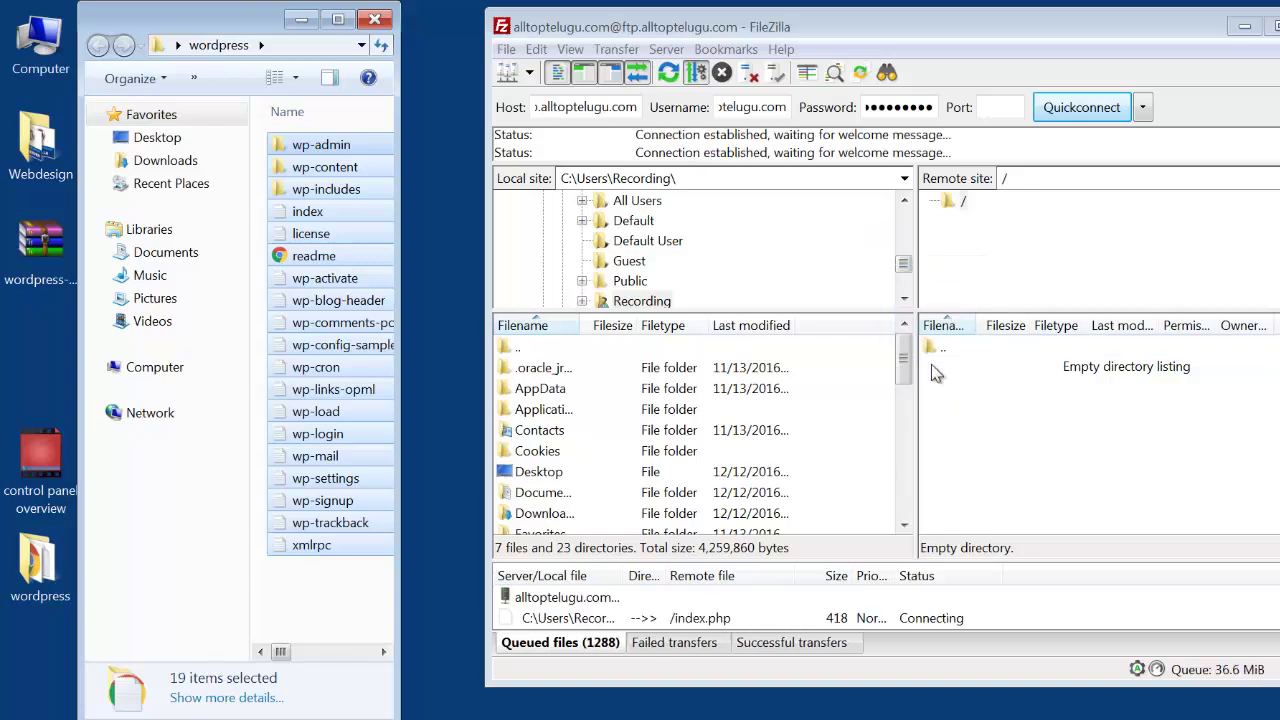